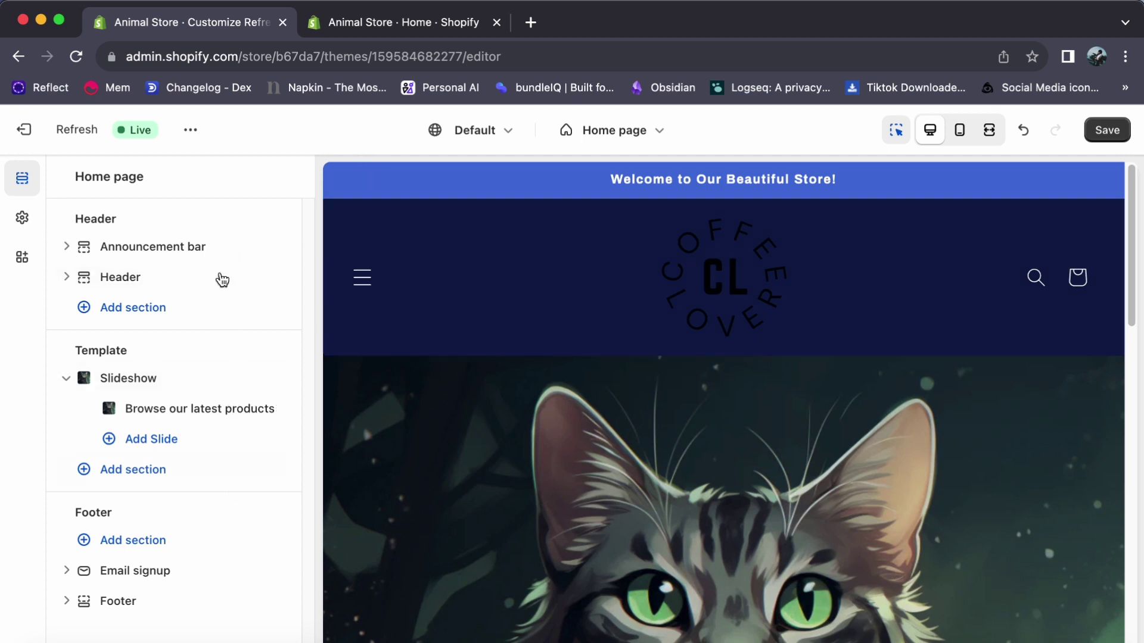
Step: Add a Collection list section with three placeholder collections below the home page slideshow
click(148, 469)
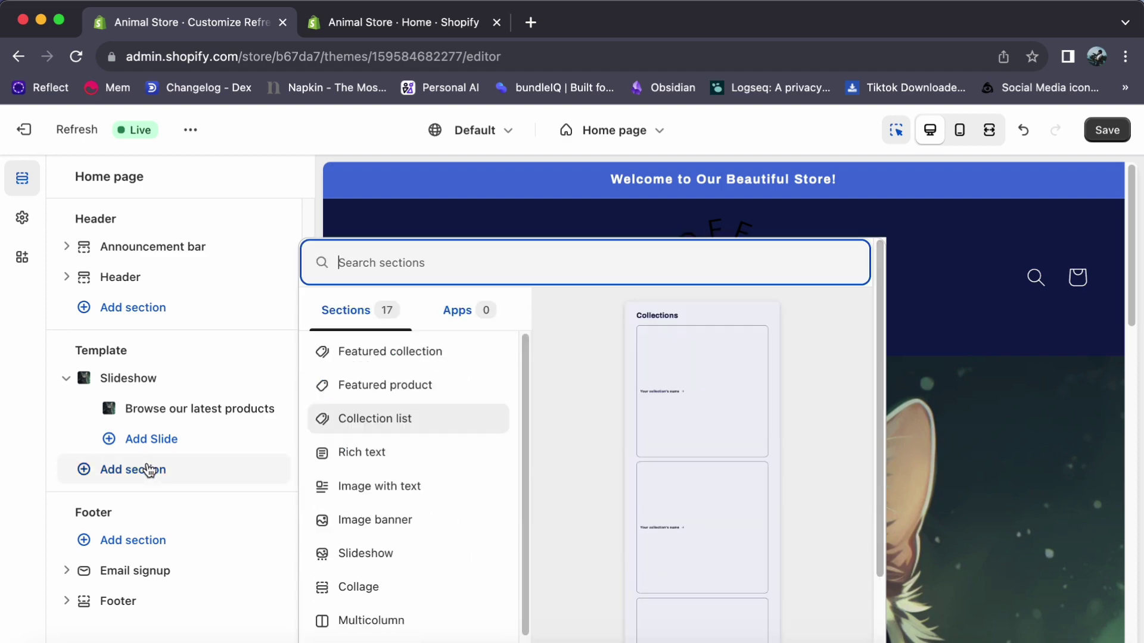
click(384, 419)
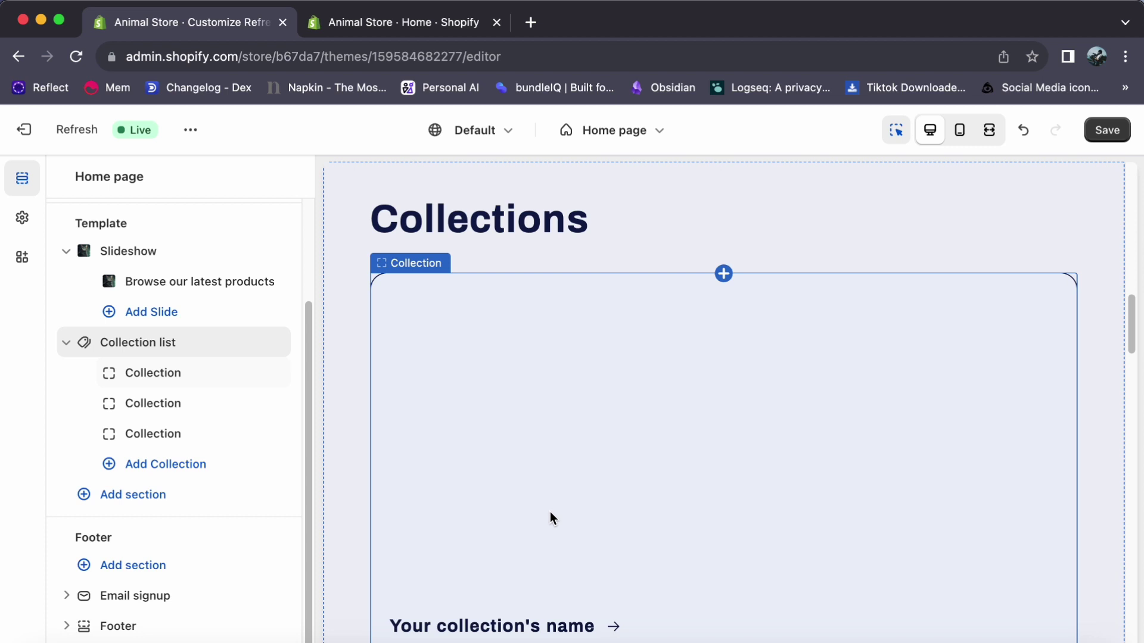
scroll(546, 413, down, 6)
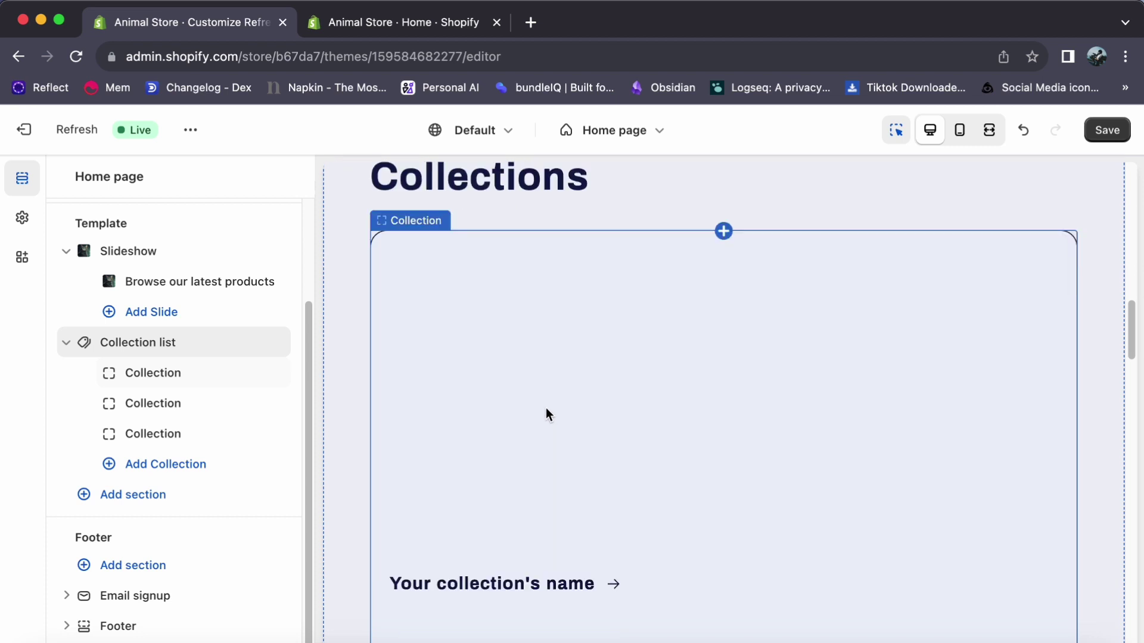
scroll(546, 413, up, 3)
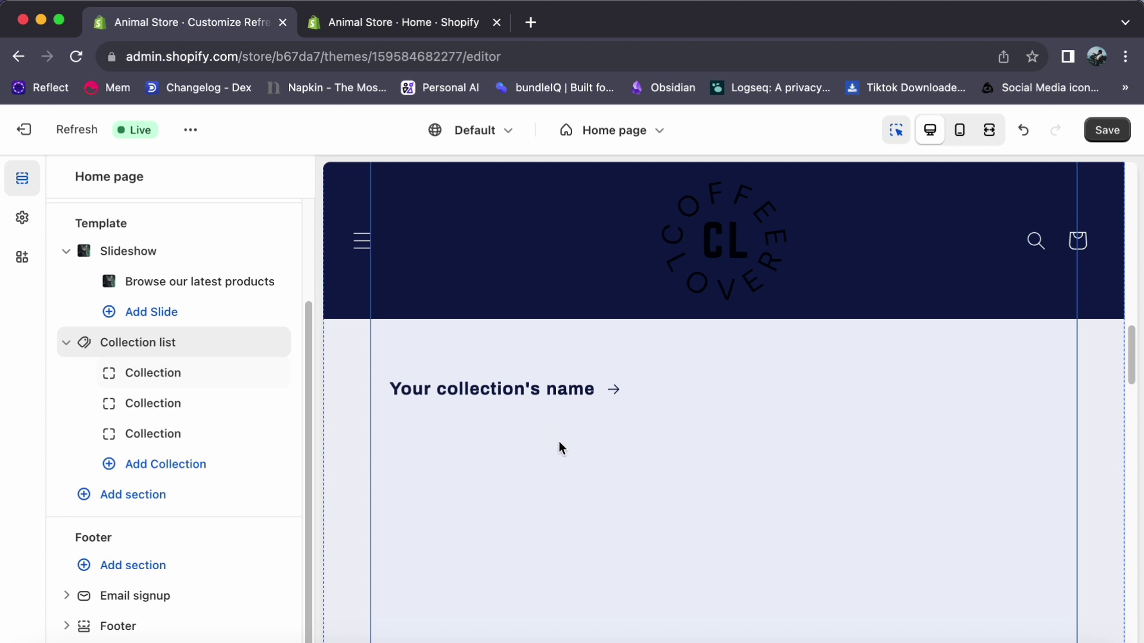
Step: Go to the store admin and open Products, which lists four cat shirts
click(426, 28)
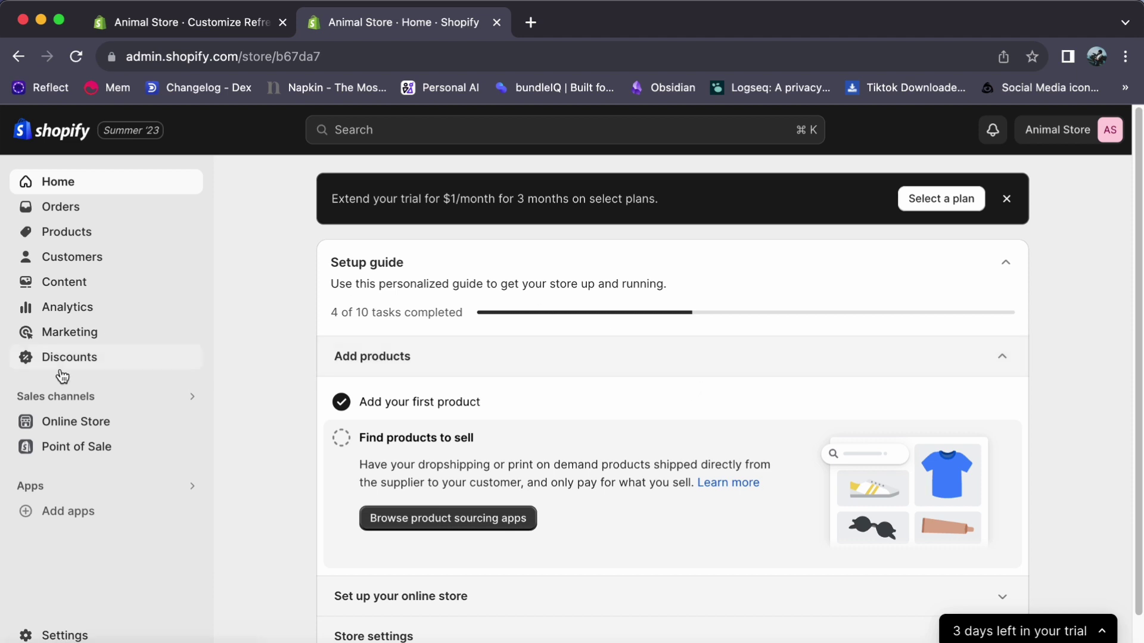
click(106, 240)
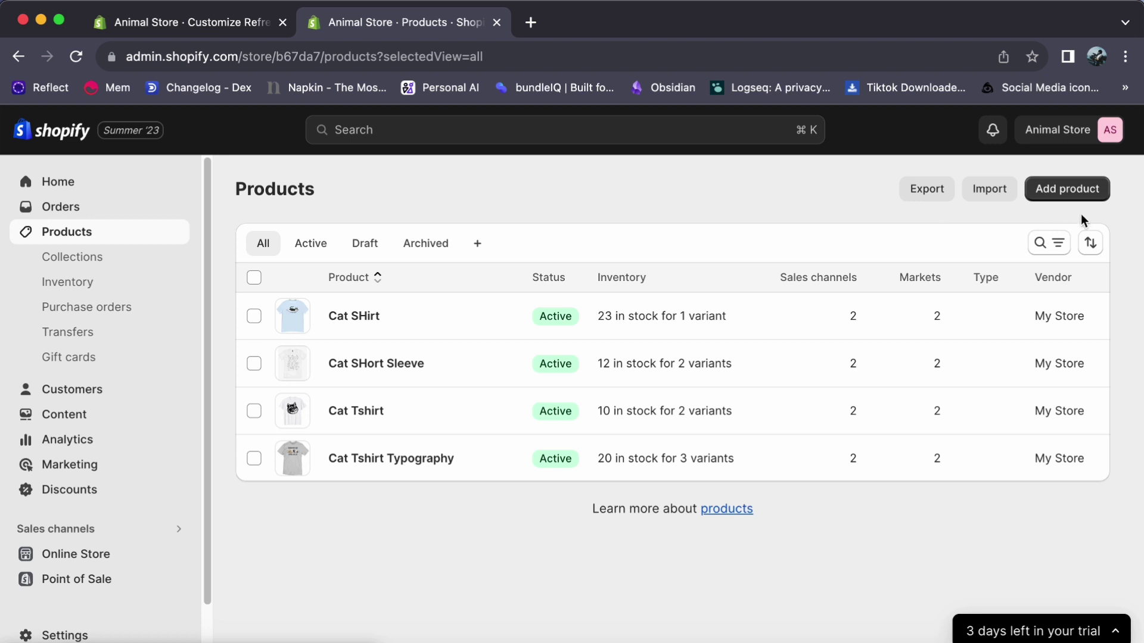
Step: Create a new product titled 'Cat tshirt' with description 'White tshirt' and an image
click(1066, 190)
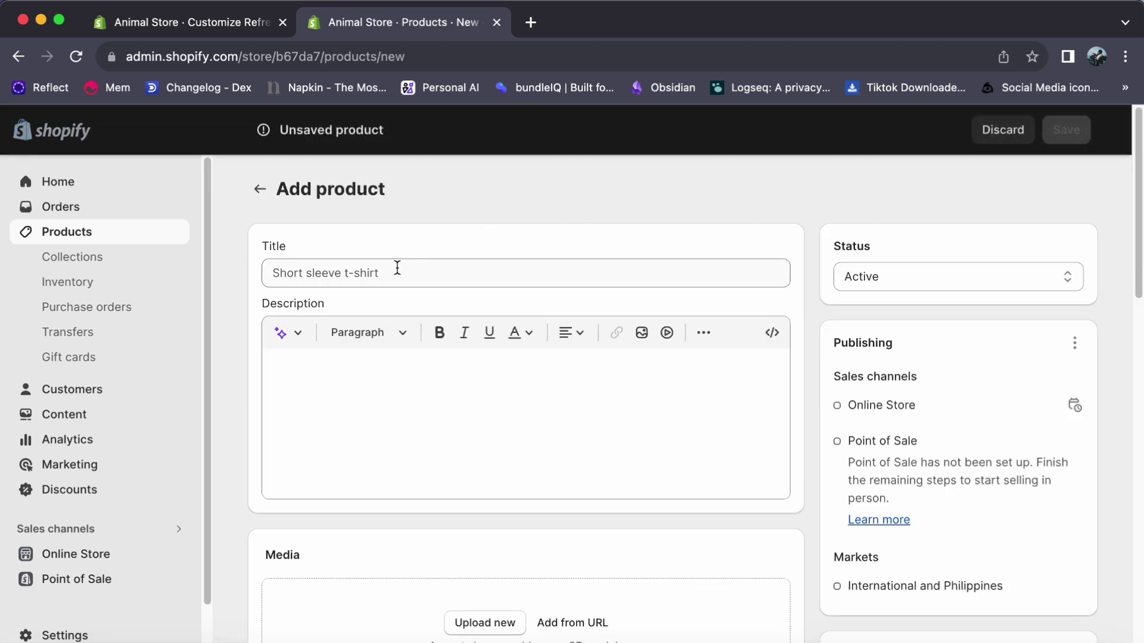
click(383, 273)
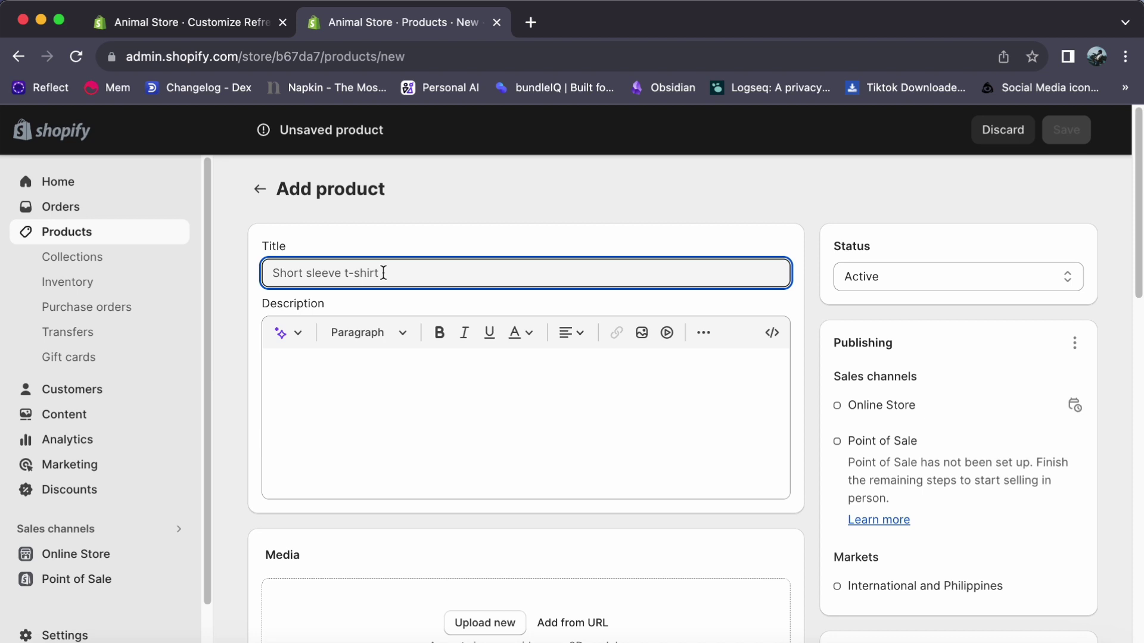
text(Cat tshirt)
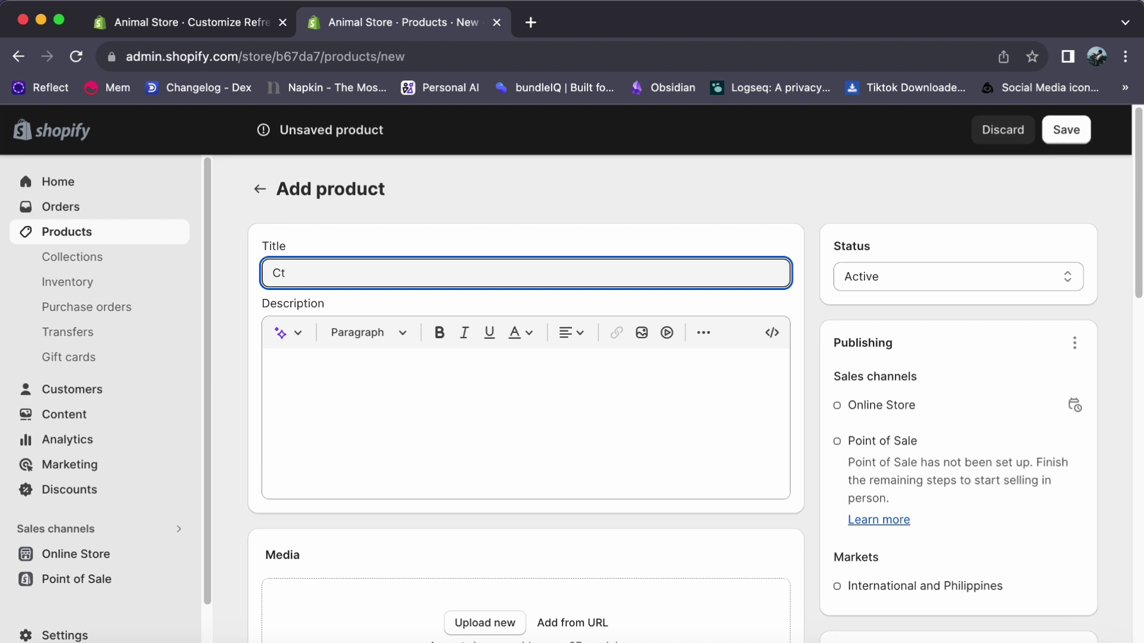
click(405, 368)
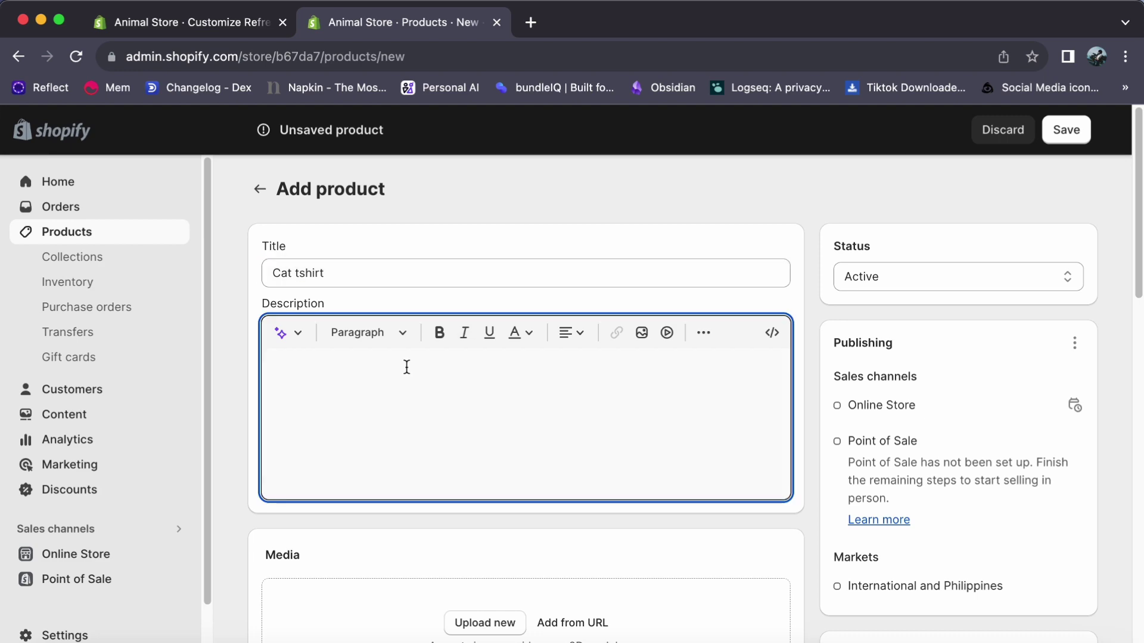
text(White tshirt)
drag(538, 541, 504, 591)
Step: Set the price to 230 and the compare-at price to 260
scroll(623, 403, down, 10)
click(291, 383)
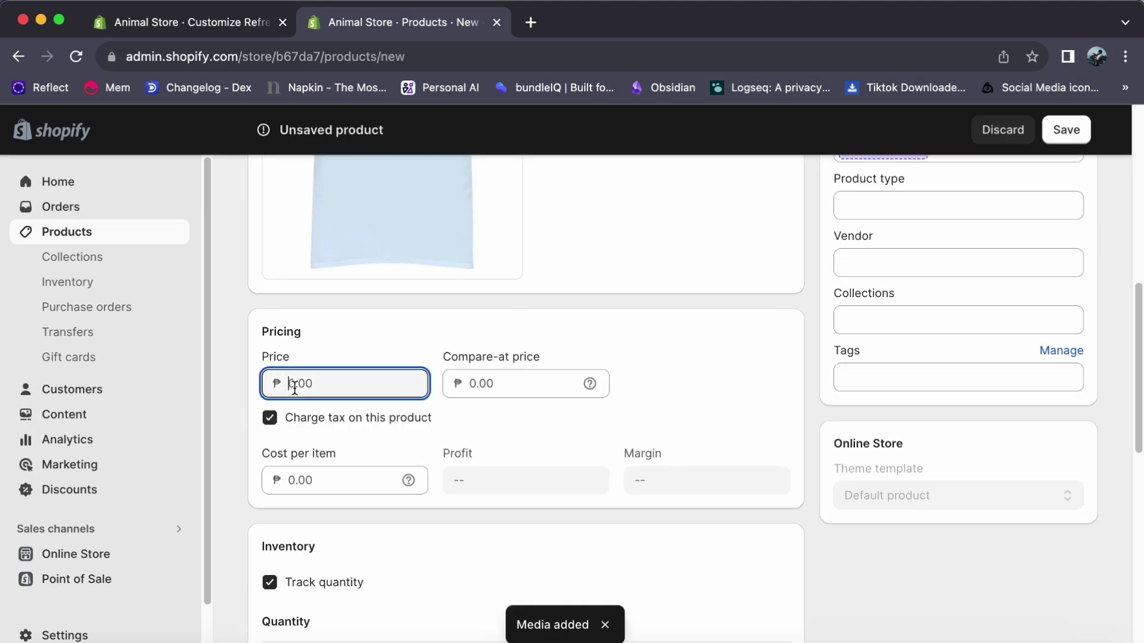
text(230)
click(466, 384)
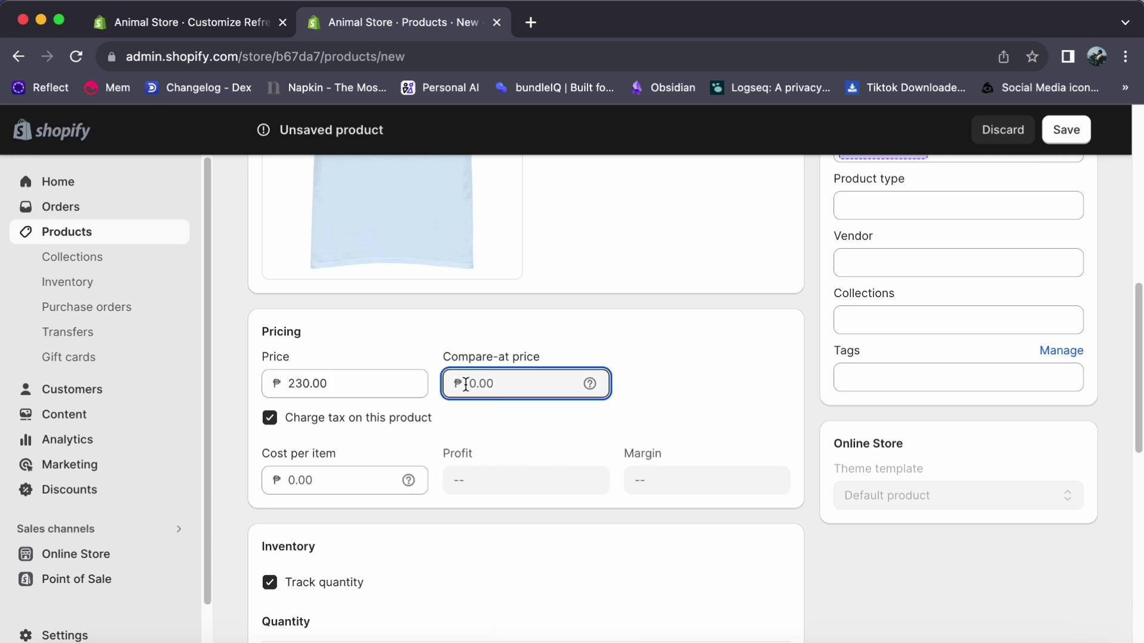
text(260)
Step: Set shop location stock to 5 and keep selling when out of stock
scroll(439, 493, down, 3)
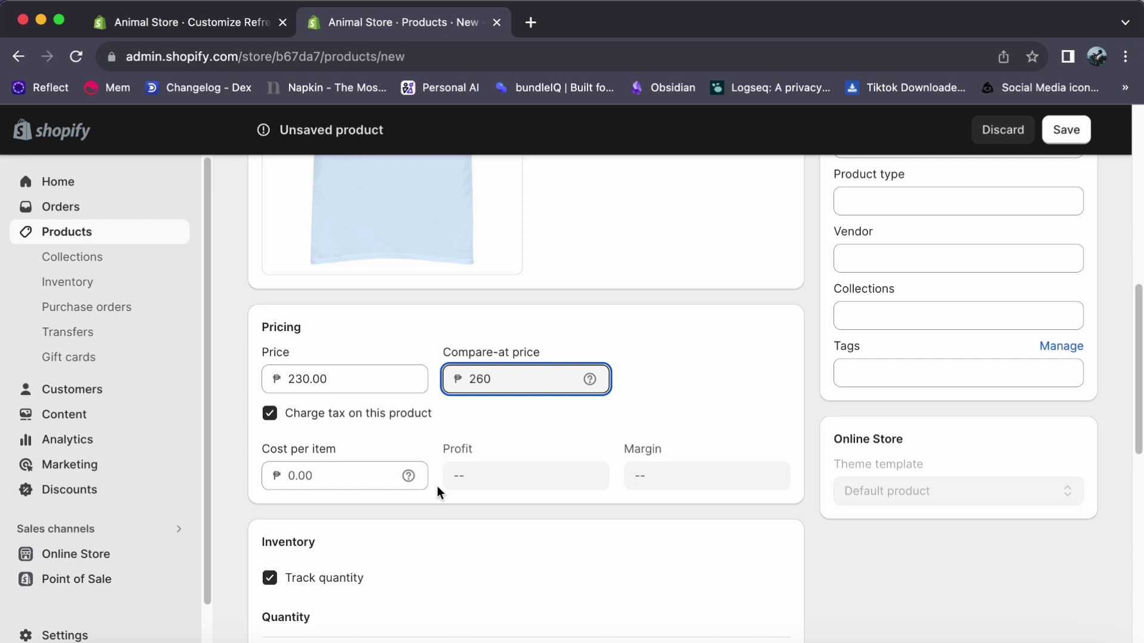
scroll(439, 492, down, 2)
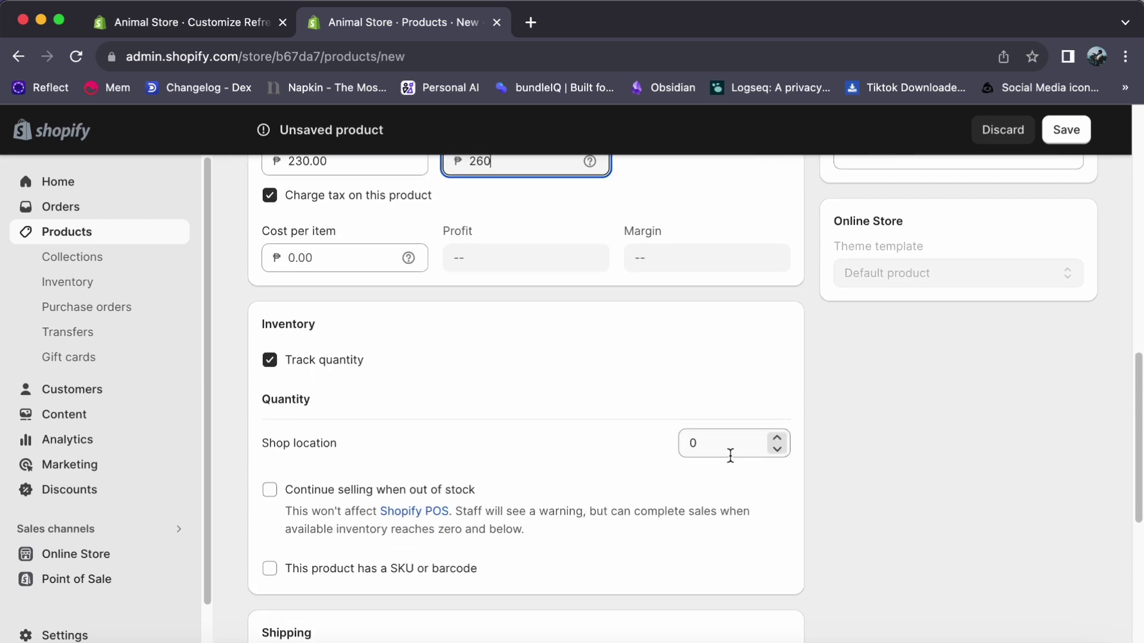
click(730, 455)
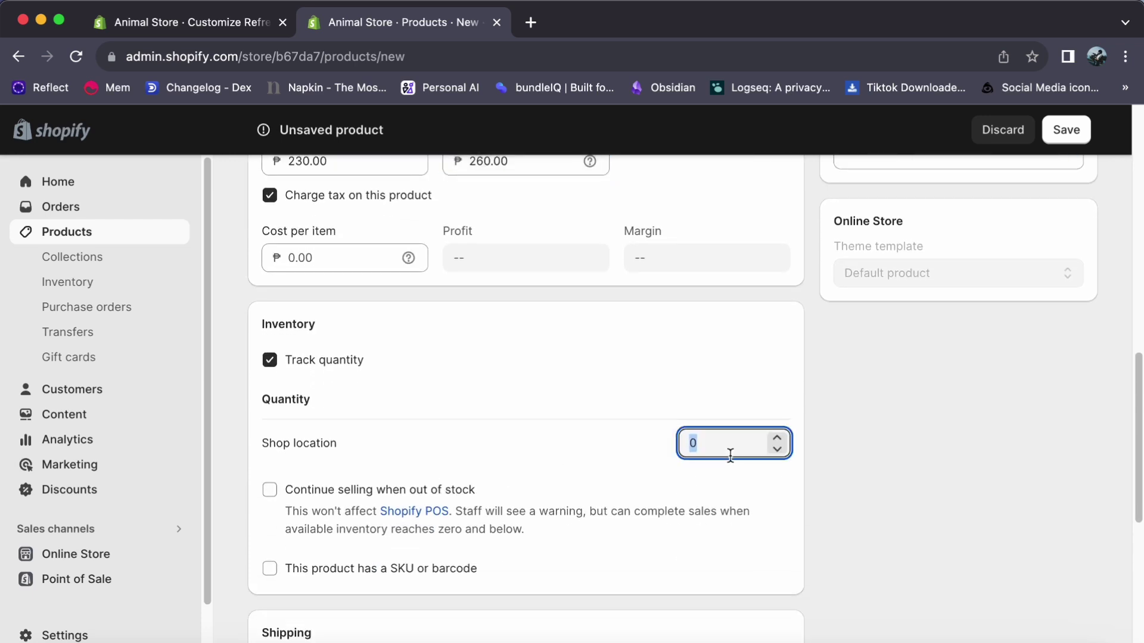
text(5)
click(611, 505)
scroll(608, 503, down, 4)
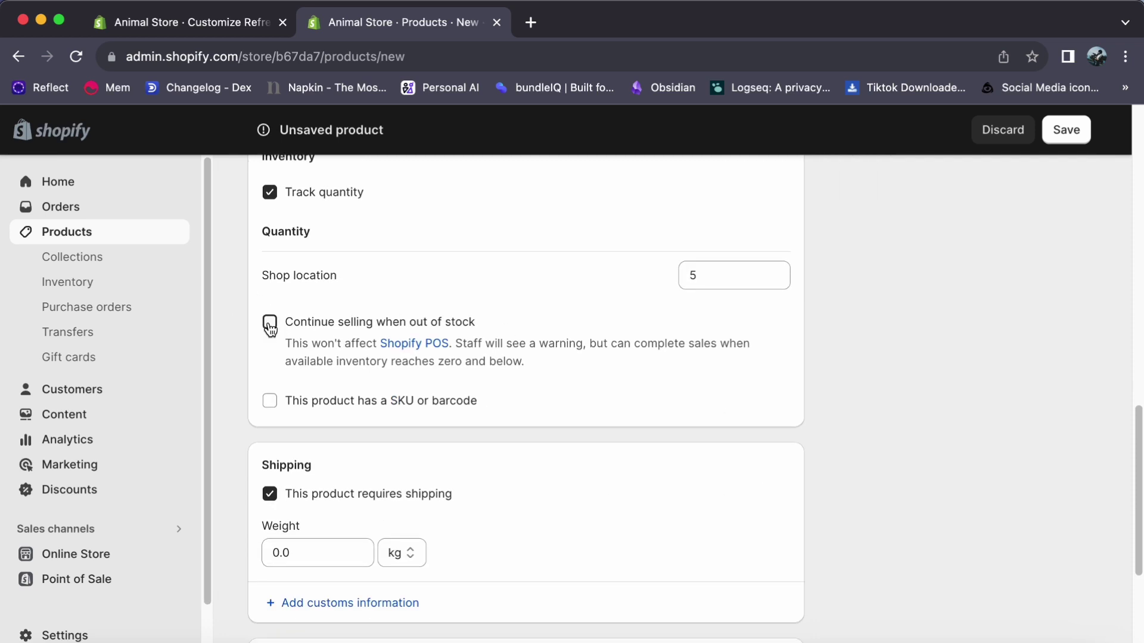
click(270, 324)
Step: Change the shipping weight to 0.12 kg
scroll(503, 455, down, 3)
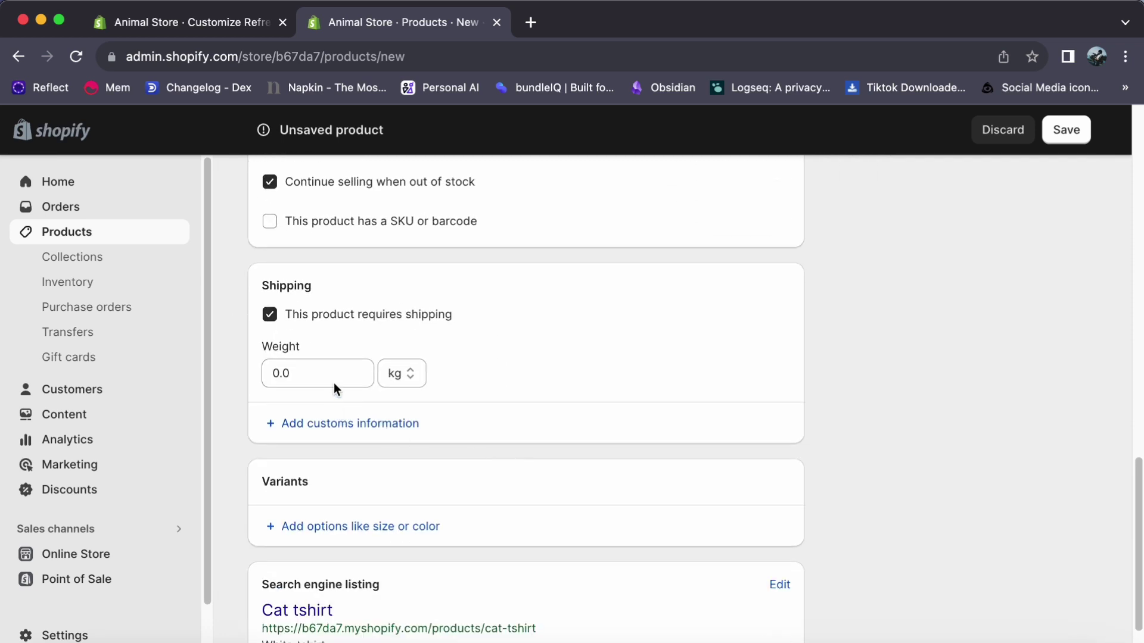
click(331, 374)
key(BackSpace)
text(12)
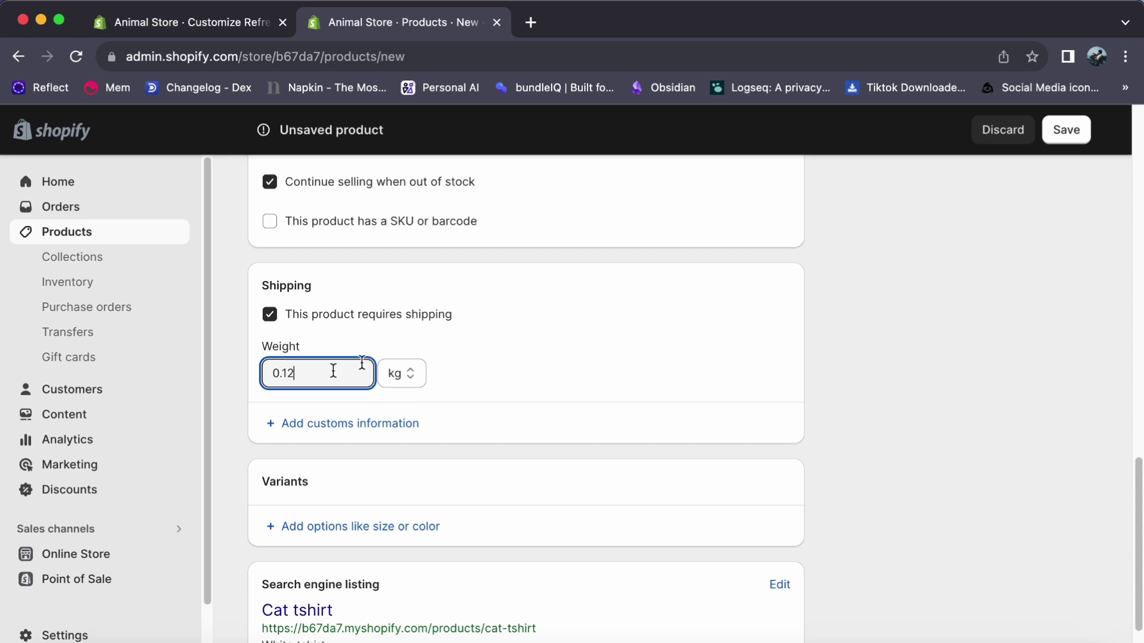
click(505, 352)
scroll(505, 351, down, 2)
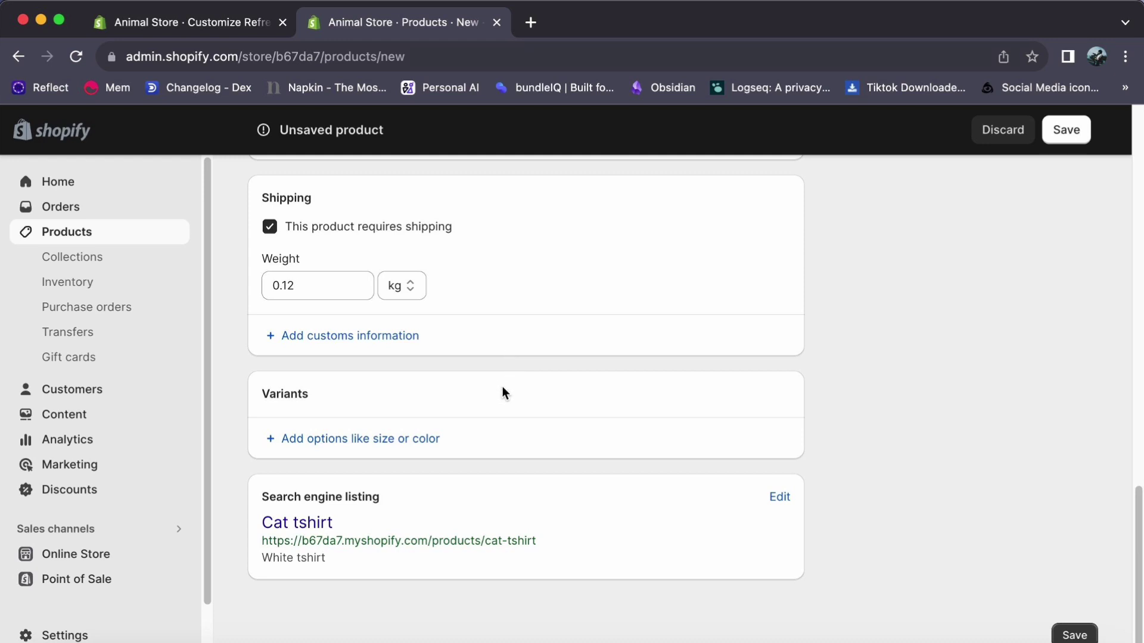
Step: Add a Color variant option with values white and black
click(365, 439)
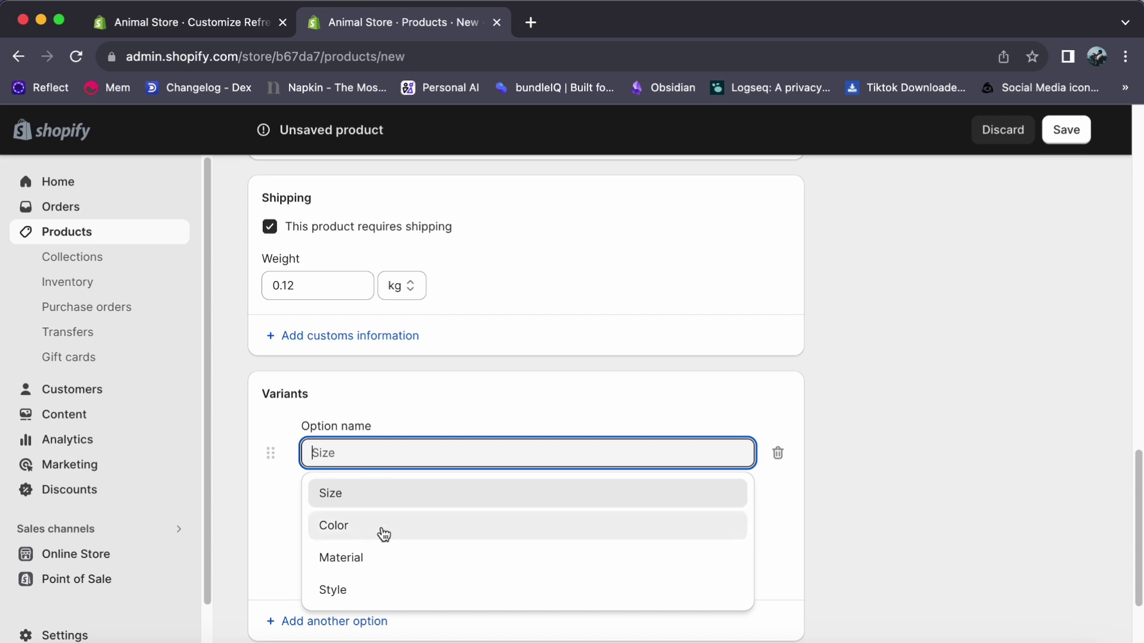
click(376, 523)
click(374, 530)
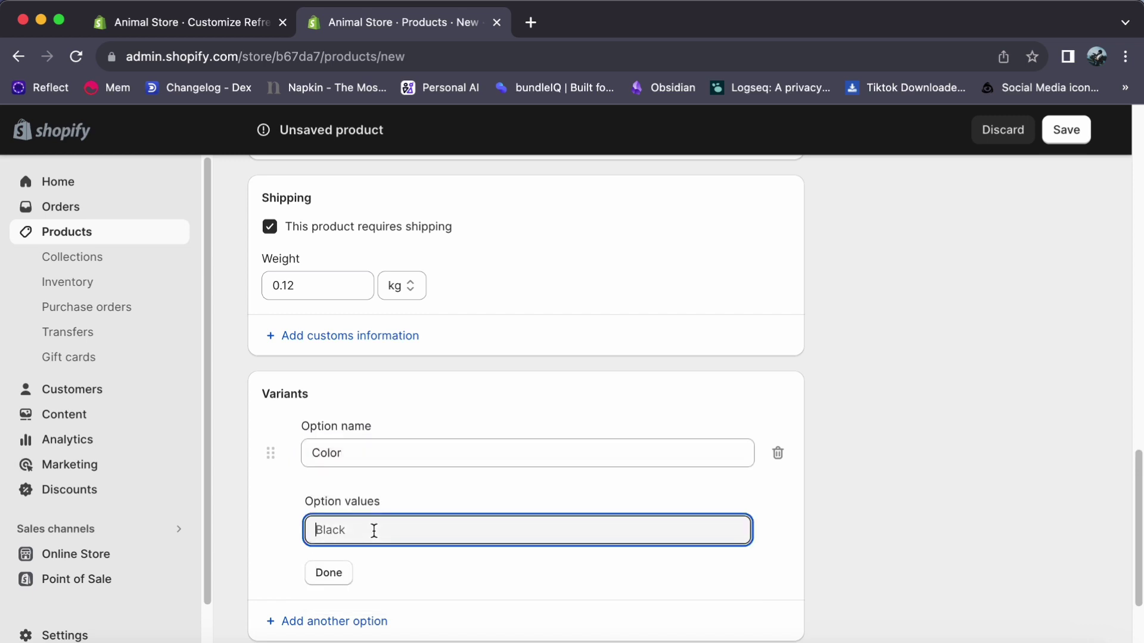
text(white)
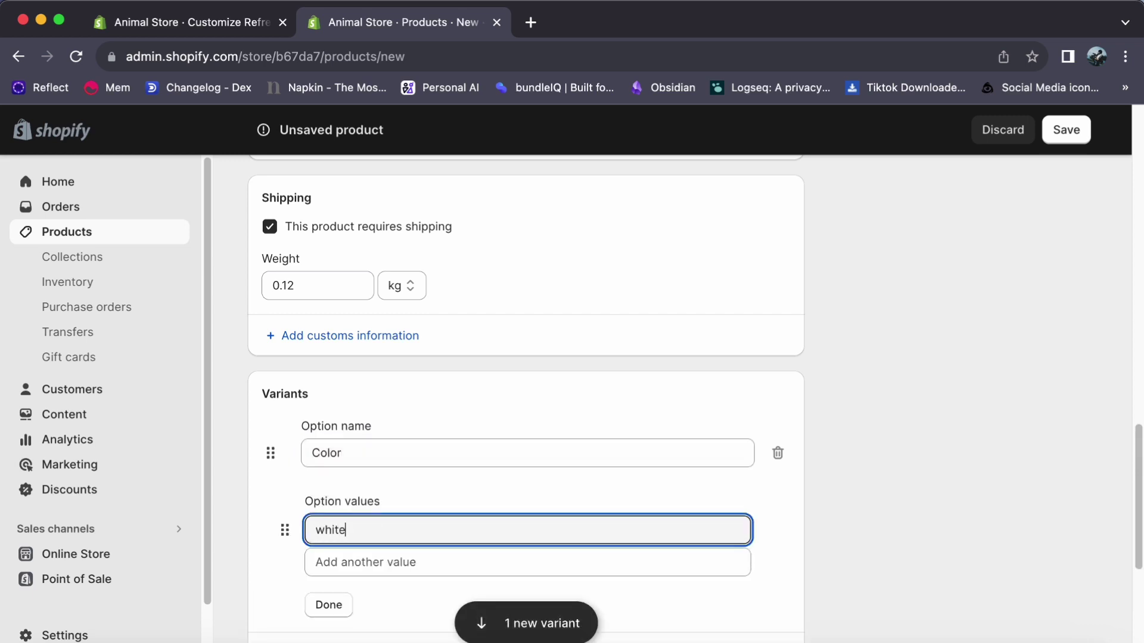
click(395, 564)
text(black)
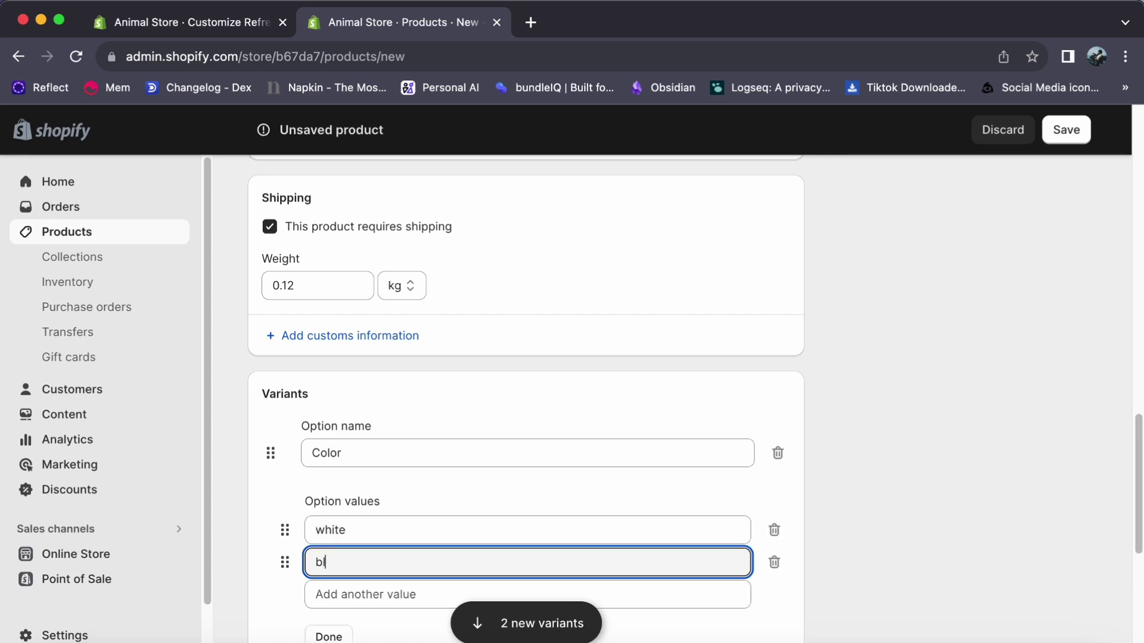
click(328, 636)
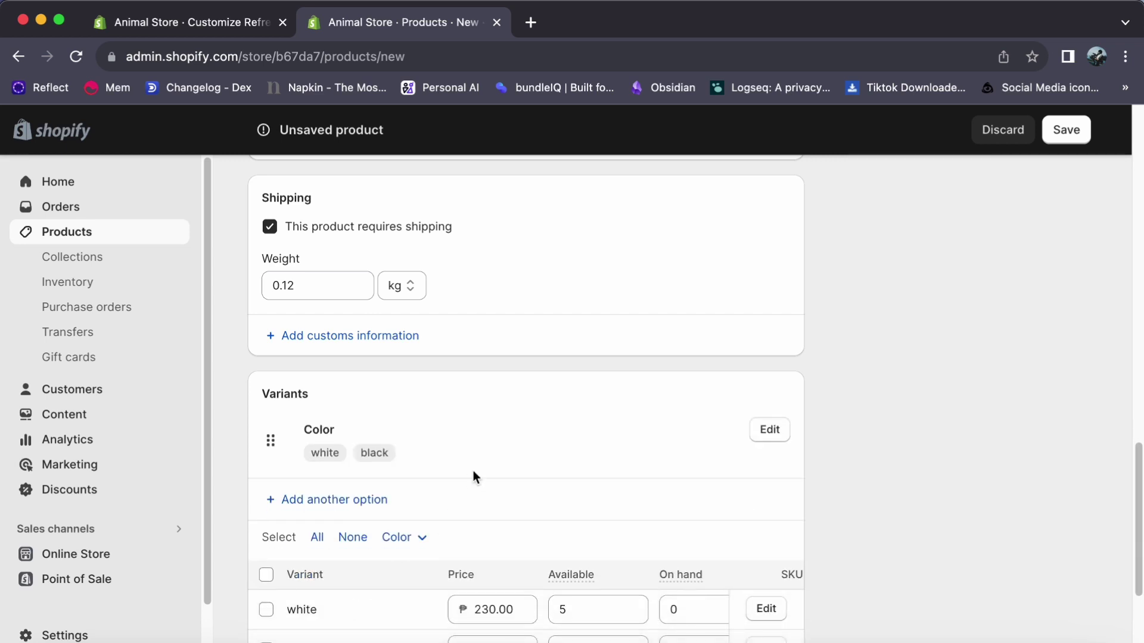
scroll(488, 427, down, 3)
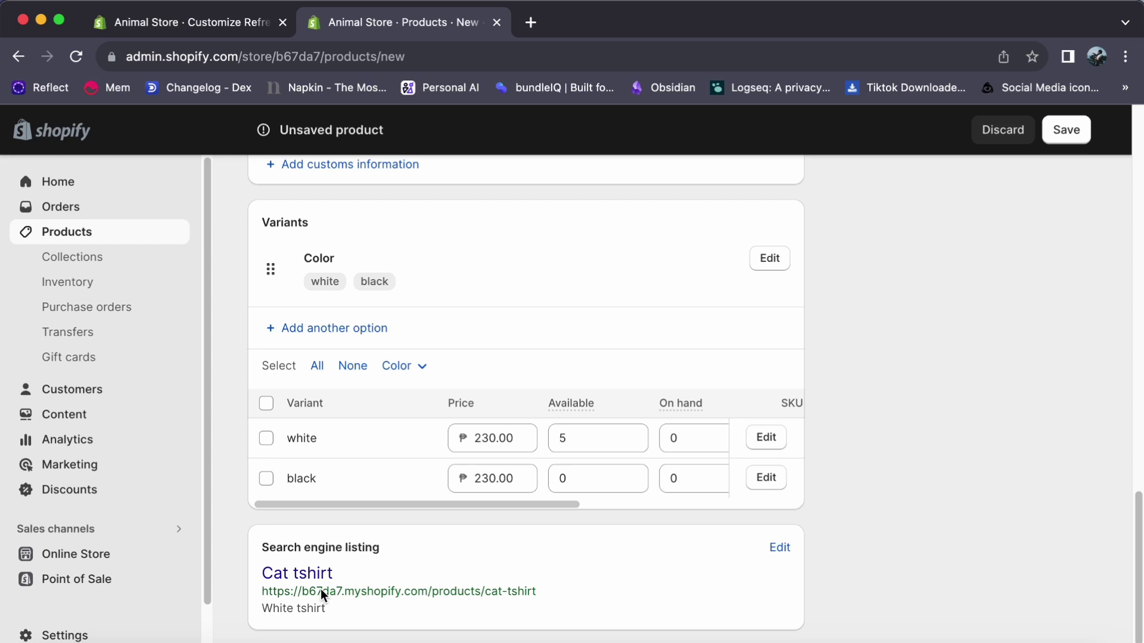
Step: Save the Cat tshirt product, dismiss the trial popup, and return to Products
click(779, 547)
scroll(689, 572, down, 5)
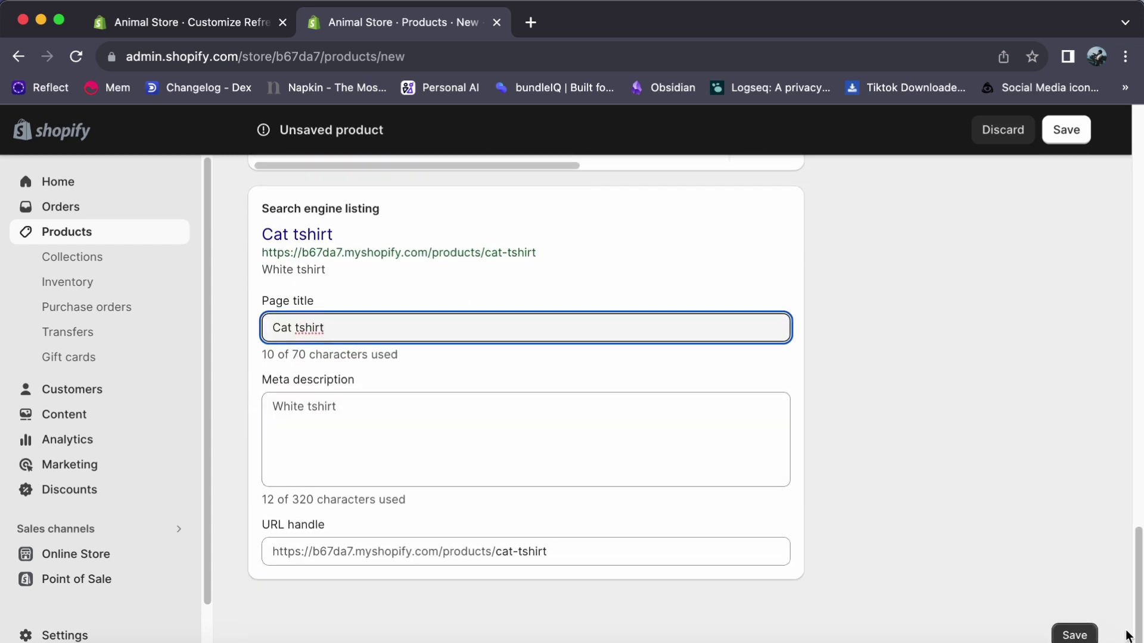
click(1077, 633)
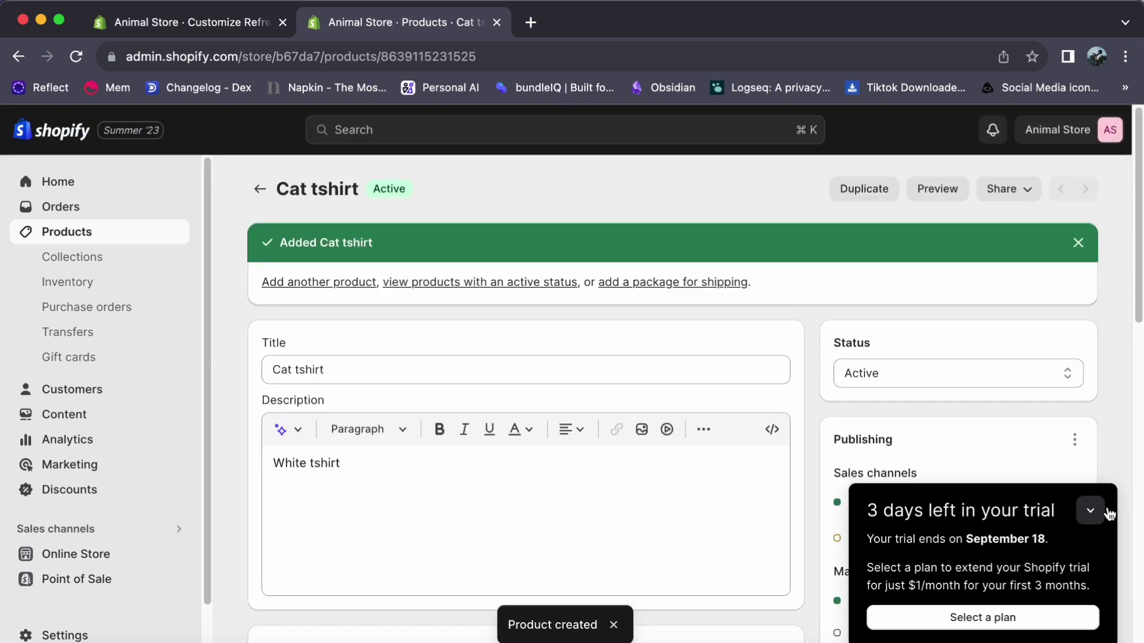
click(1093, 511)
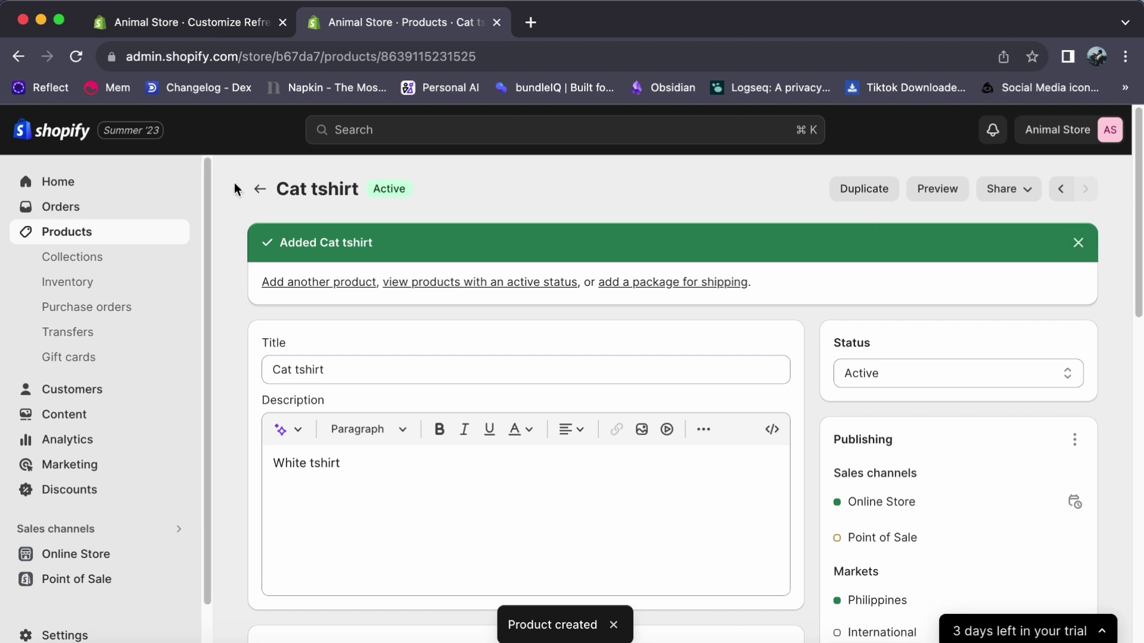
click(258, 189)
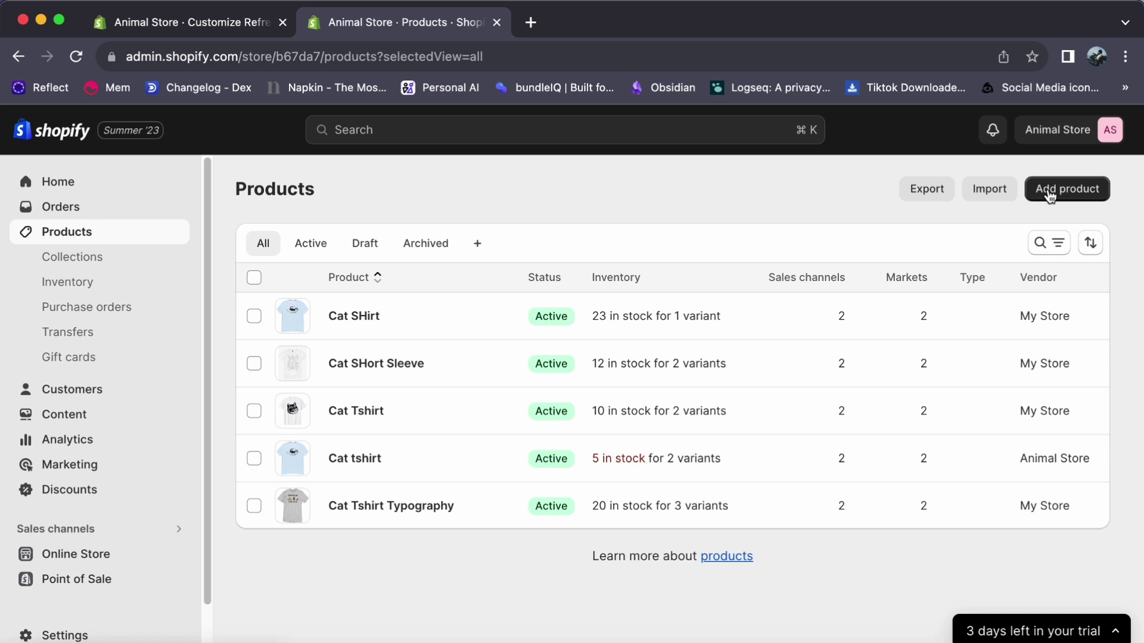
Step: Create product 'cat white tshirt', described 'with typography', with cat1.jpeg as its image
click(1049, 192)
text(cat white tshirt)
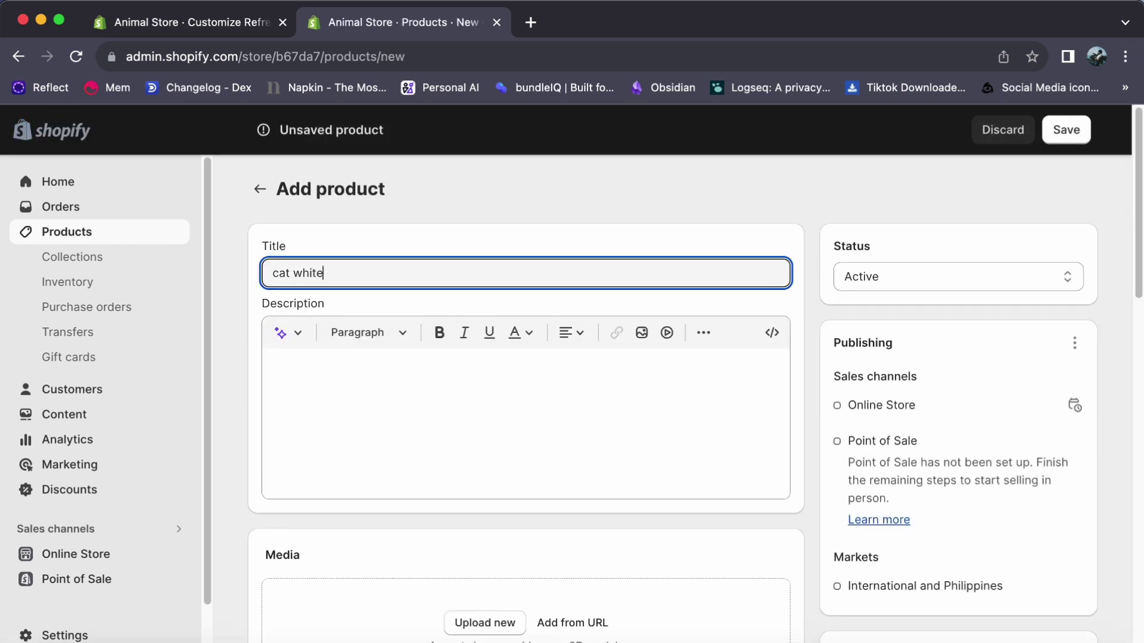
click(349, 384)
text(with typography)
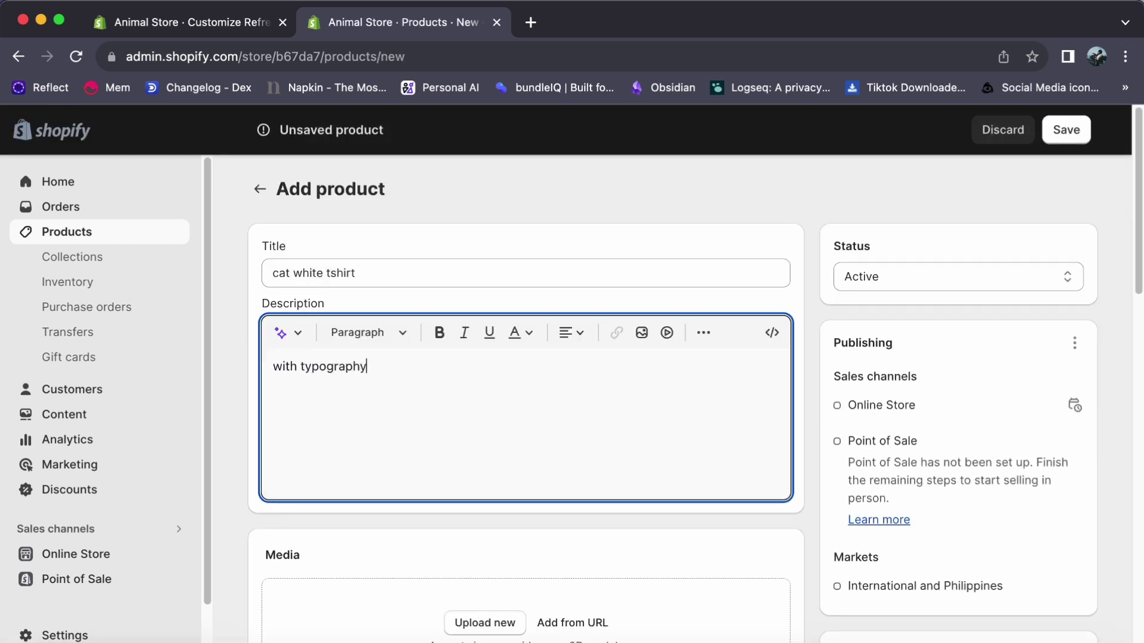
scroll(493, 386, down, 5)
click(487, 380)
scroll(538, 375, up, 5)
double_click(423, 222)
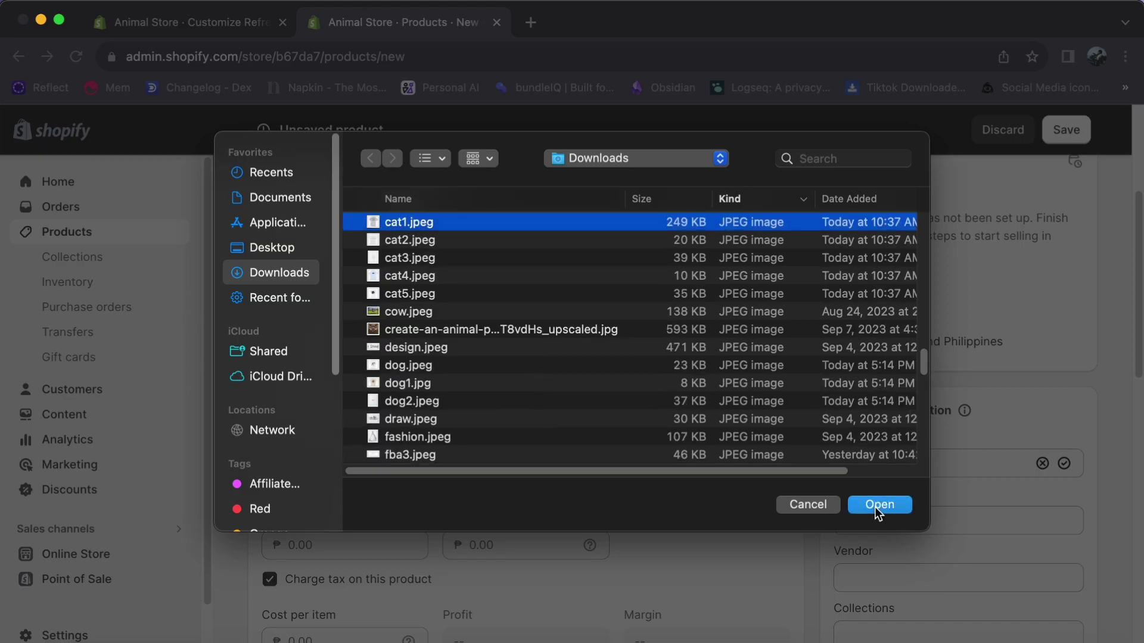
scroll(332, 253, down, 5)
Step: Set the price to 350 and the compare-at price to 400
click(331, 252)
text(350)
click(464, 258)
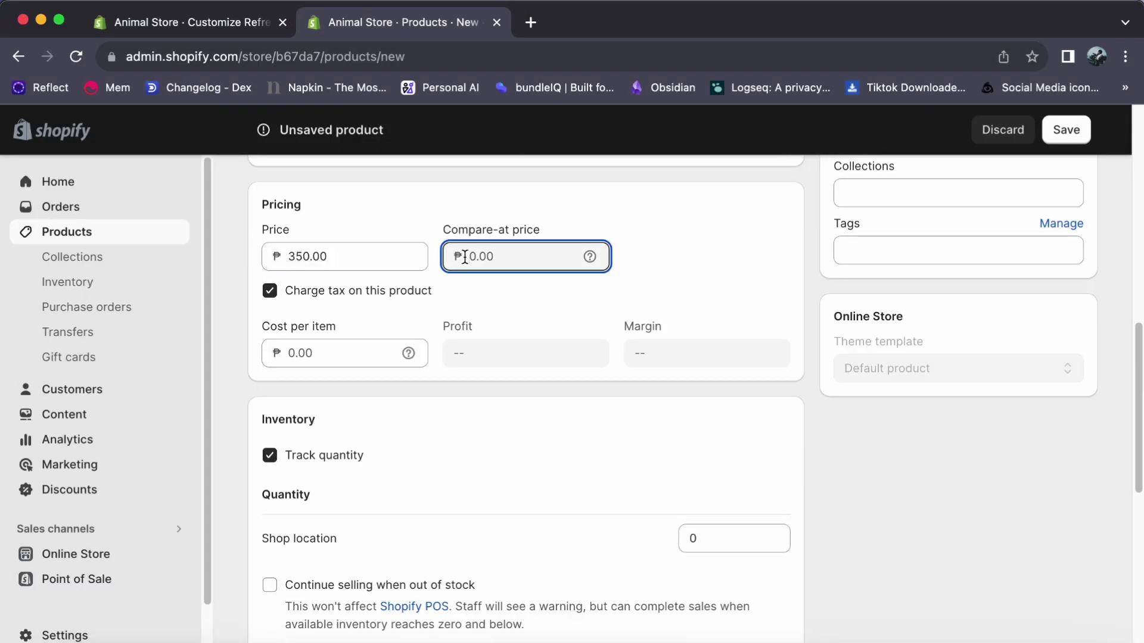
text(400)
key(Tab)
key(Tab)
key(Tab)
key(Tab)
key(Tab)
Step: Set quantity 7, allow selling when out of stock, and weight 0.12
scroll(357, 464, down, 2)
text(7)
click(298, 499)
scroll(297, 499, down, 5)
click(322, 416)
text(0.12)
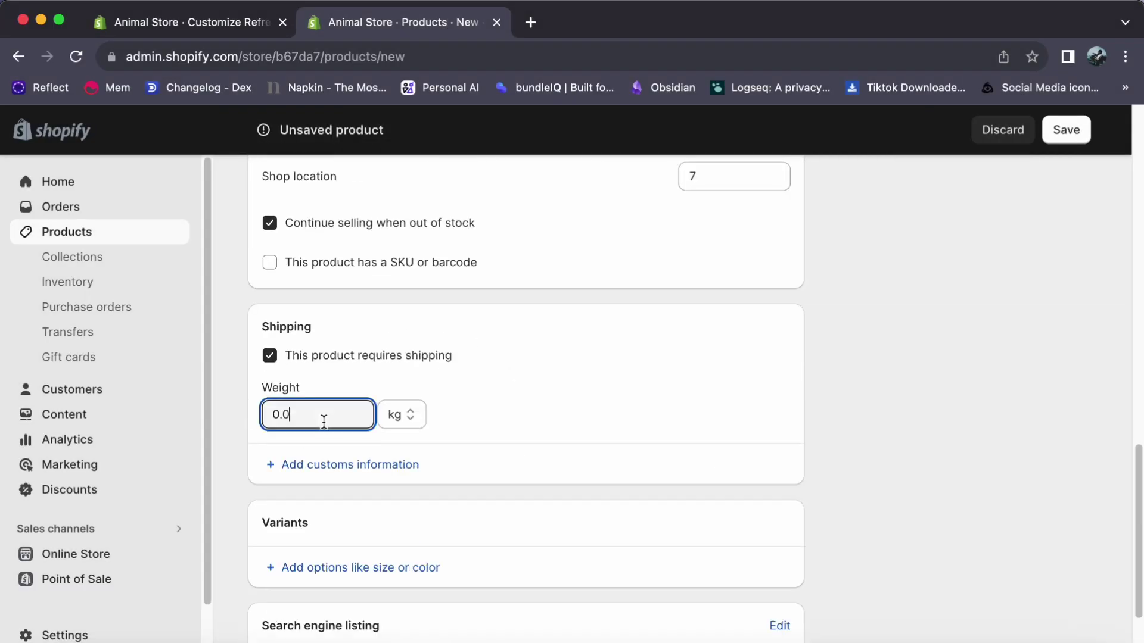
Step: Add a Size variant option with values medium and small
click(417, 566)
text(Size)
key(Tab)
text(medium)
scroll(385, 502, down, 2)
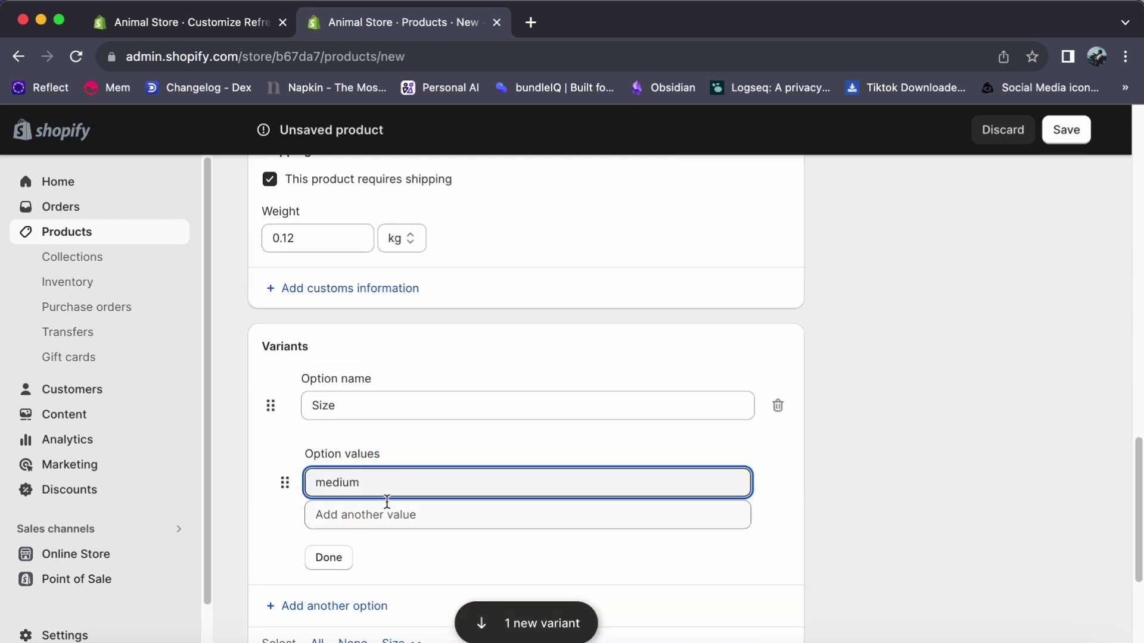
click(386, 506)
text(small)
click(342, 590)
Step: Save the cat white tshirt product and go to the Collections page
scroll(641, 491, down, 3)
click(1075, 634)
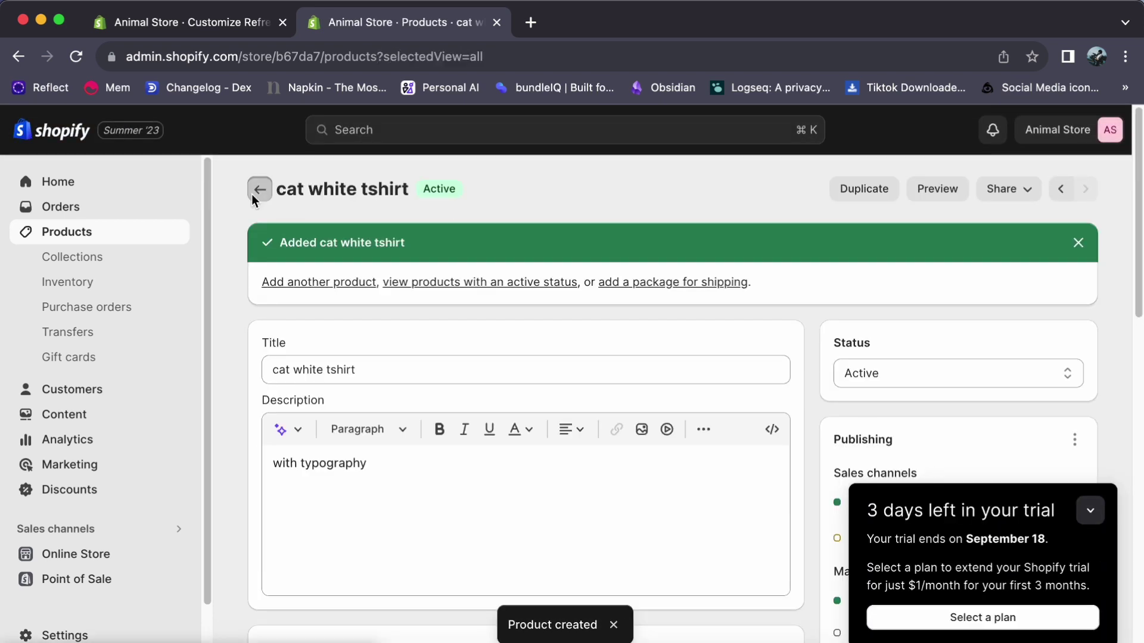
click(256, 188)
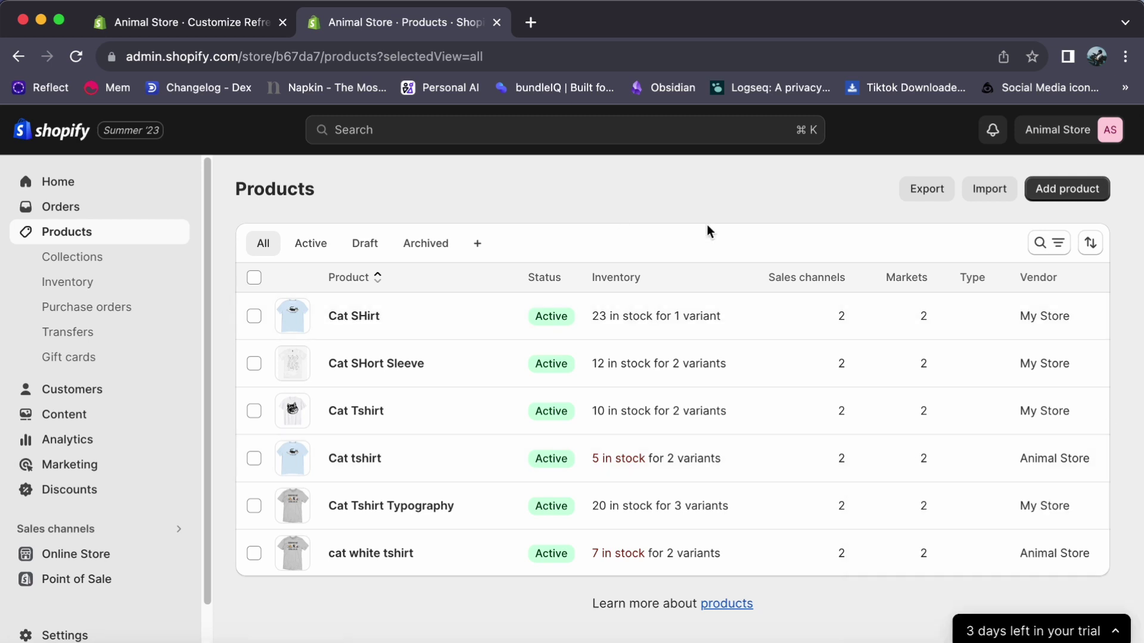
click(98, 257)
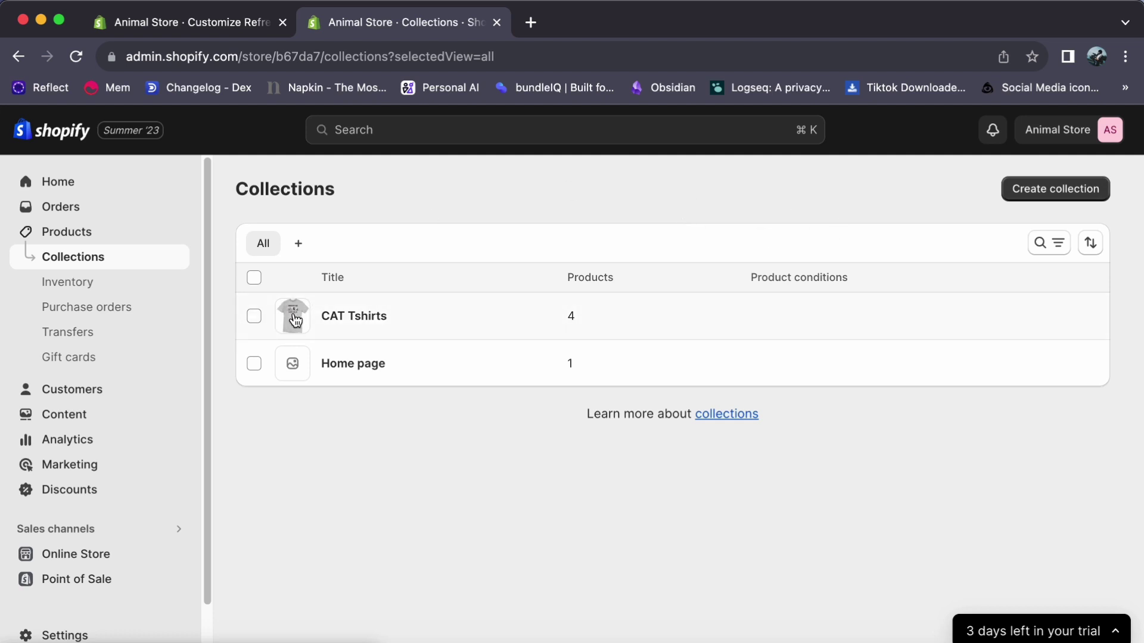
Step: Delete the CAT Tshirts collection
click(254, 316)
click(875, 424)
click(846, 456)
click(807, 430)
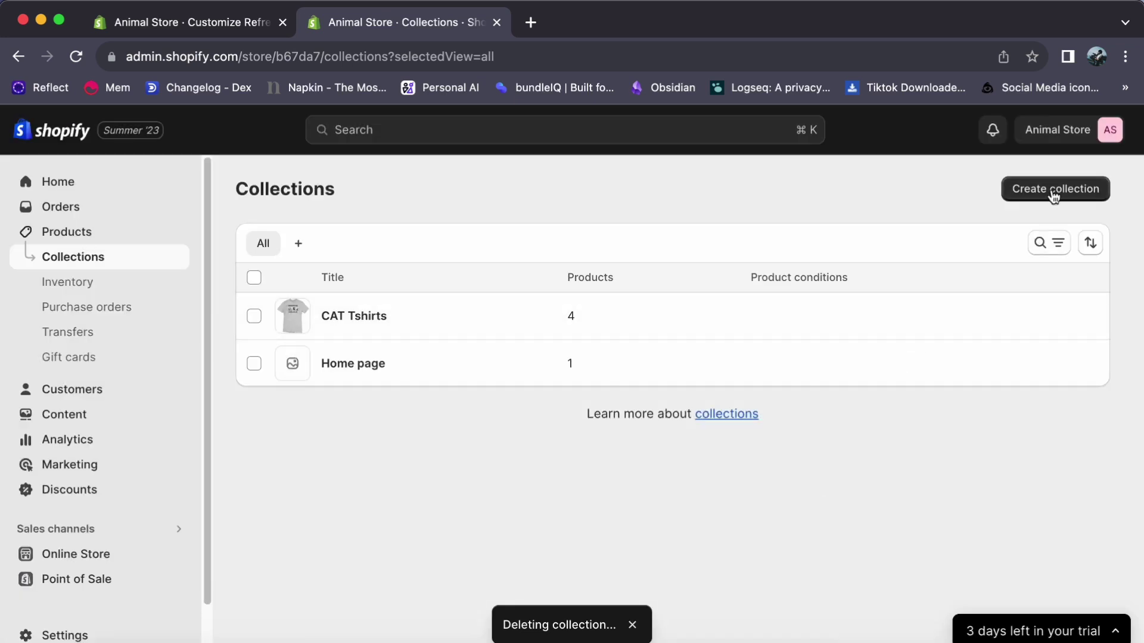
Step: Create a new collection titled 'Cat Collections' with description 'CUte cats'
click(1051, 189)
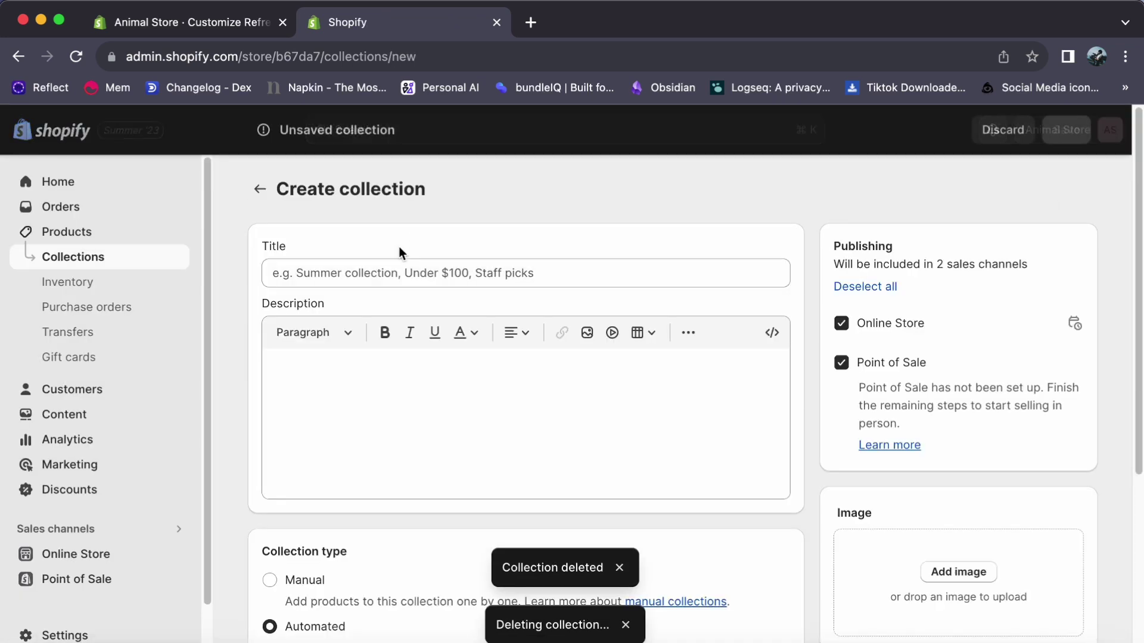
click(349, 269)
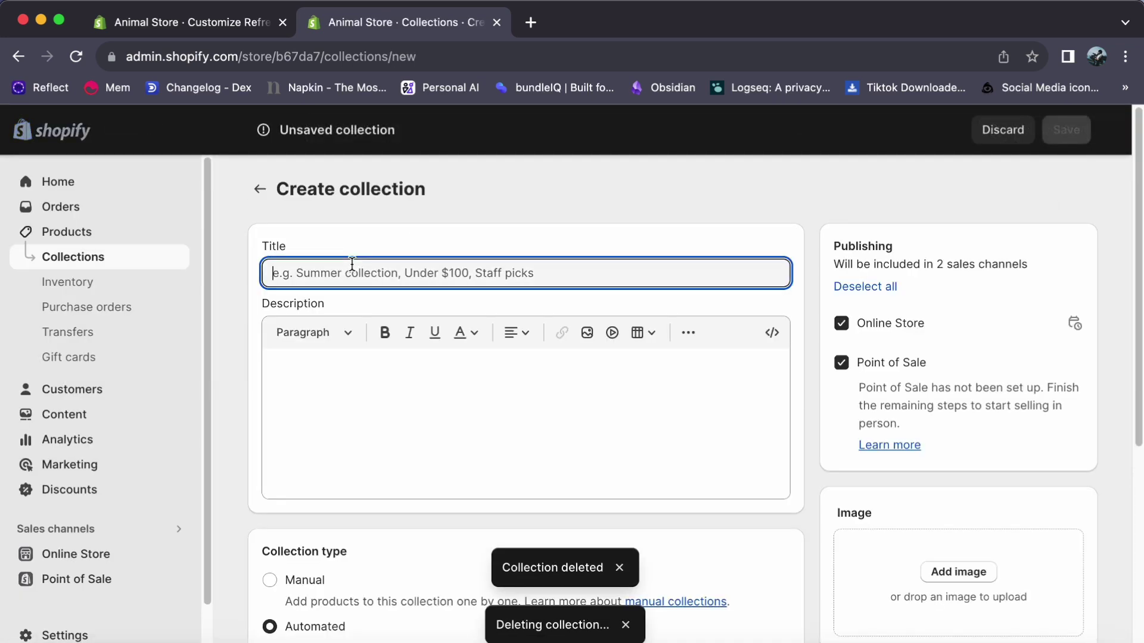
text(Cat Collections)
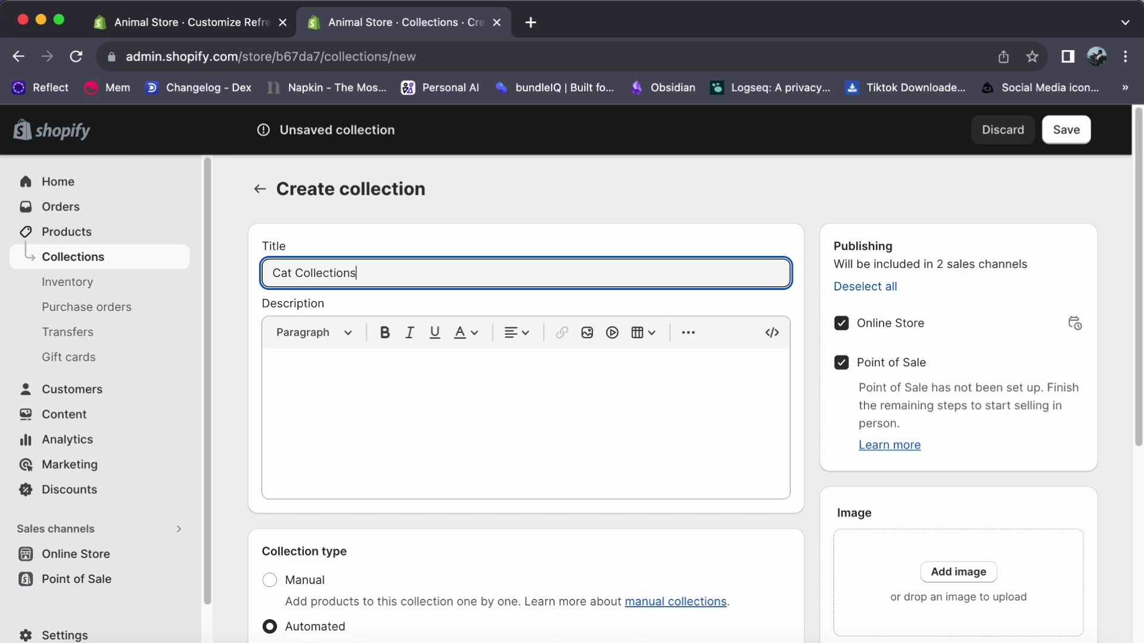
click(344, 383)
text(CUte cats)
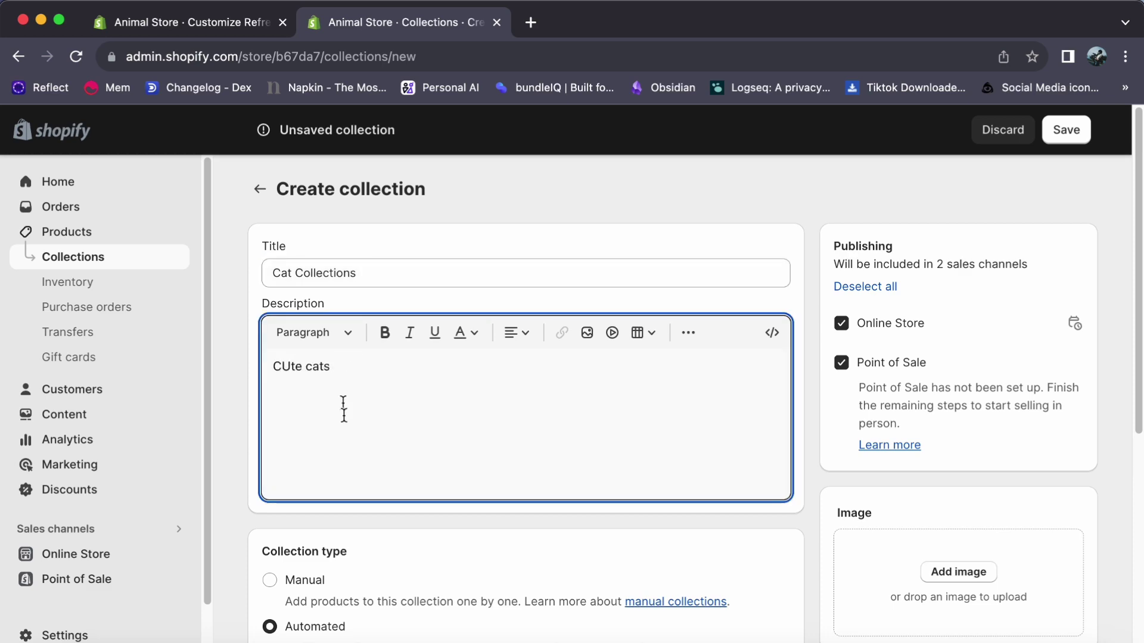
Step: Give Cat Collections the cat1.jpeg image and save it
scroll(276, 563, down, 2)
scroll(276, 563, down, 2)
click(965, 436)
scroll(456, 376, down, 10)
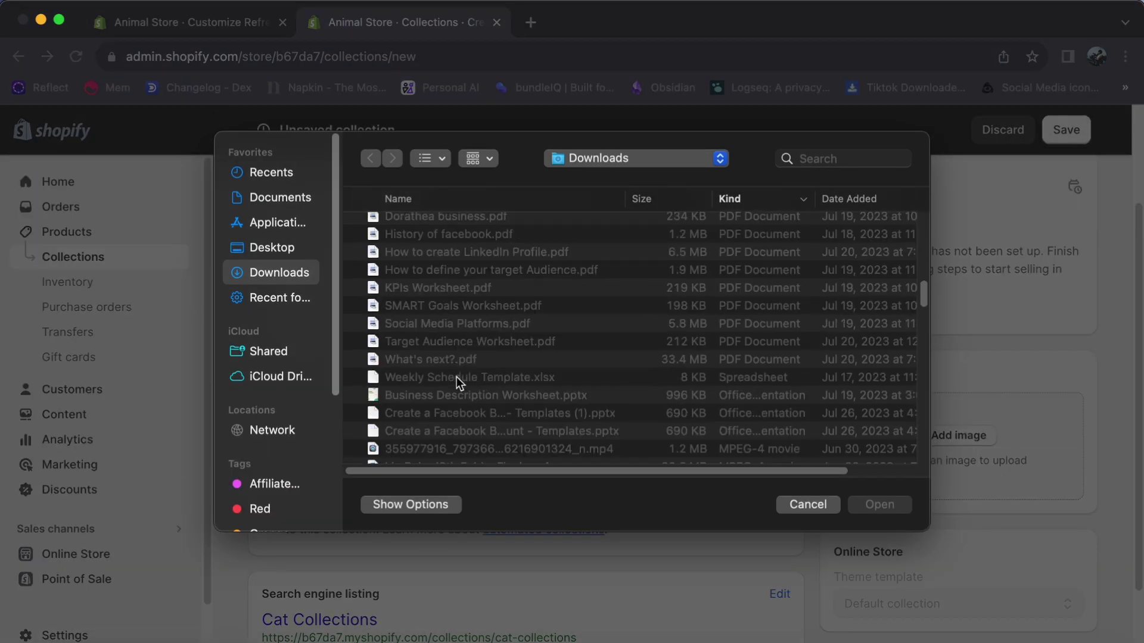
double_click(410, 272)
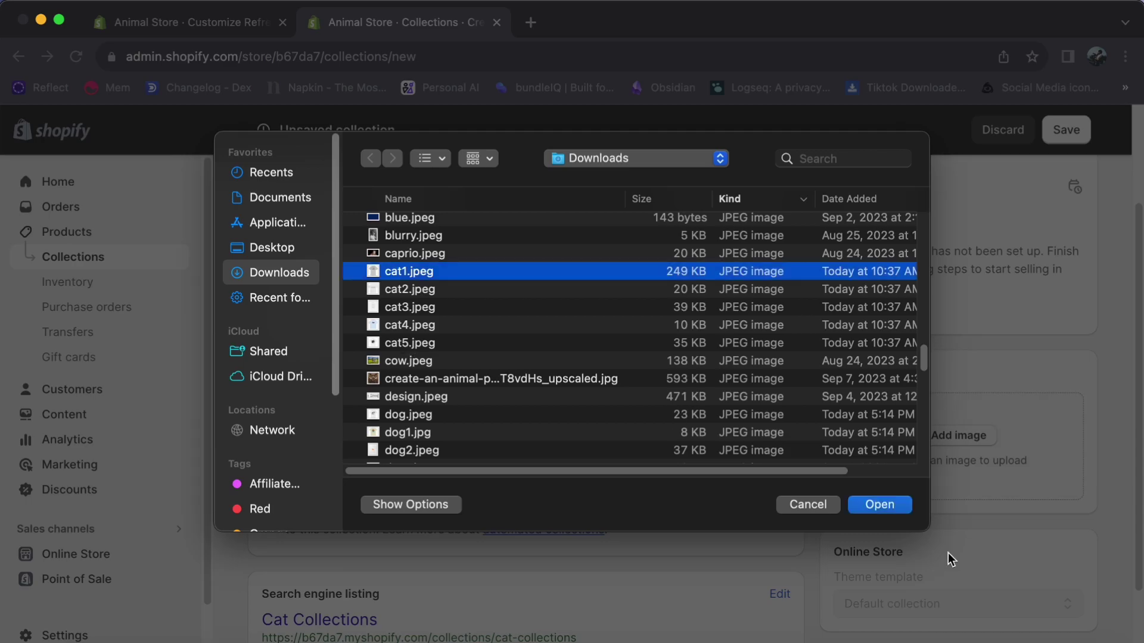
scroll(674, 417, down, 5)
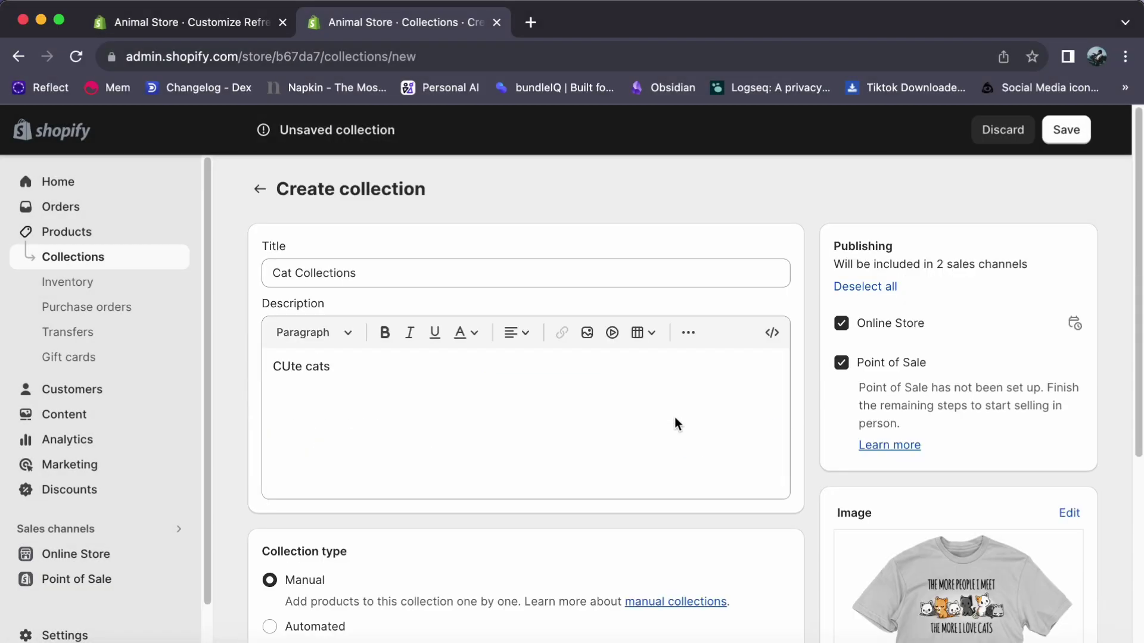
click(1066, 132)
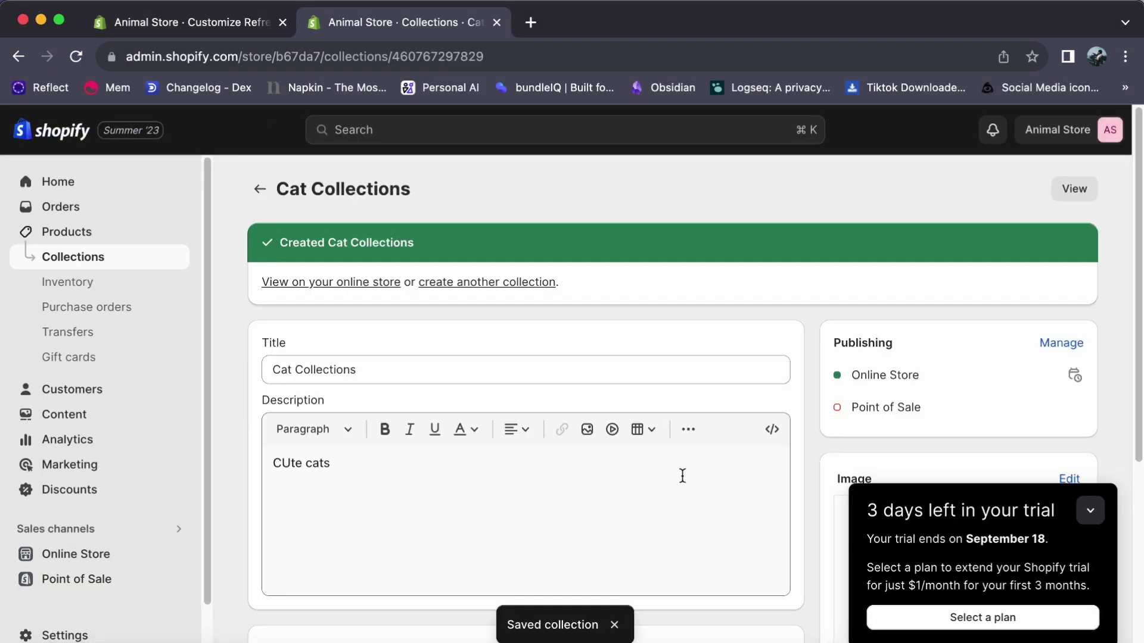
Step: From the products list, add Cat Tshirt to Cat Collections
click(260, 190)
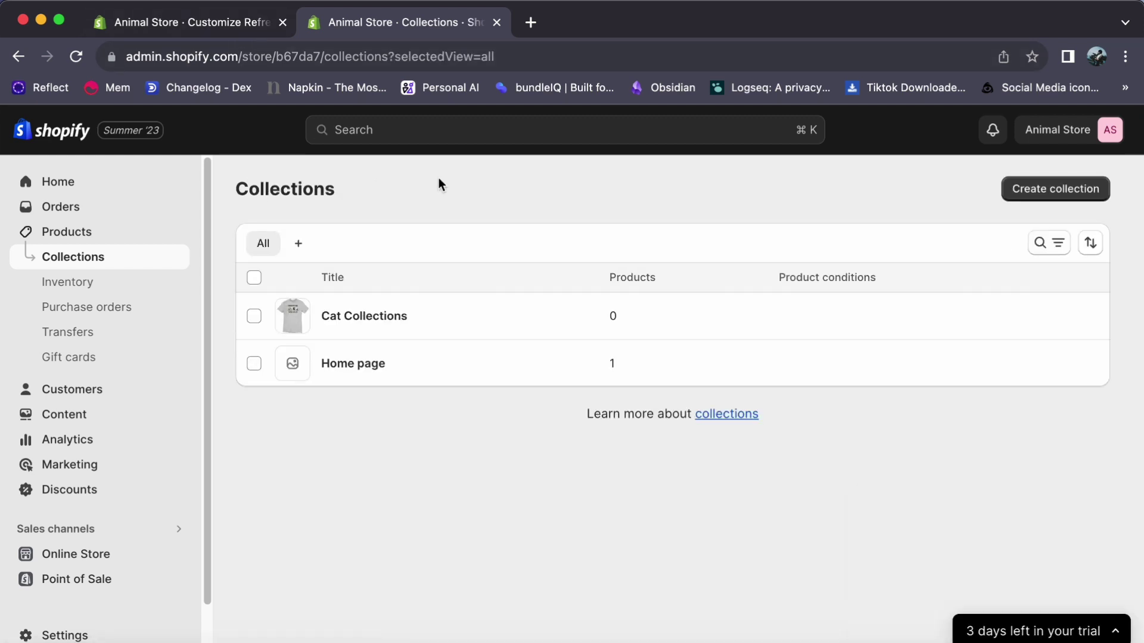
click(147, 241)
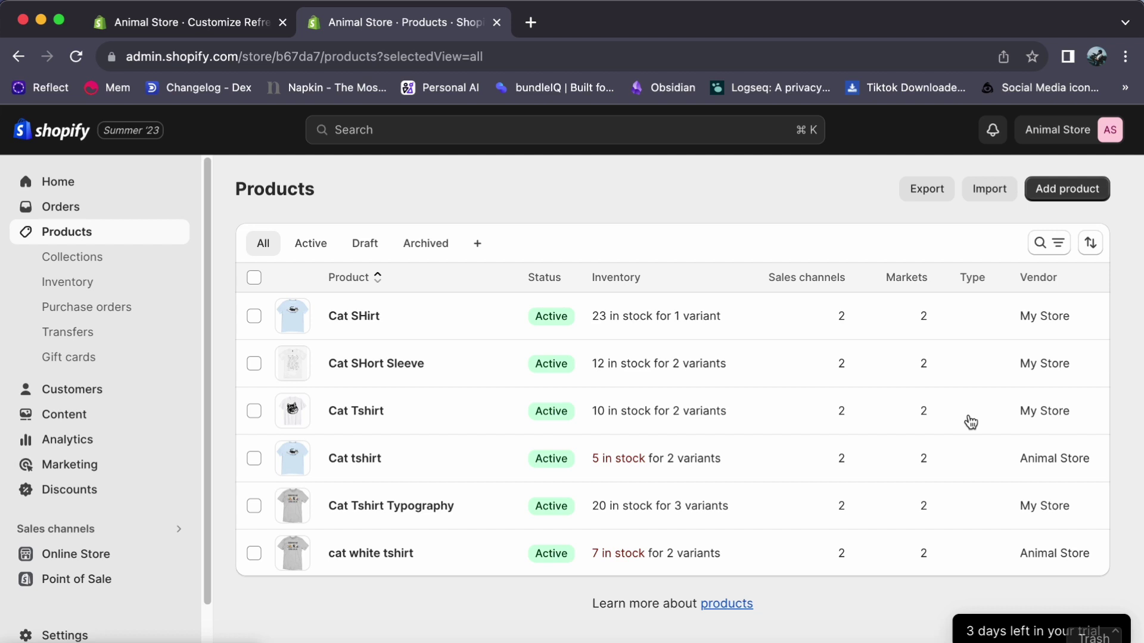
click(255, 409)
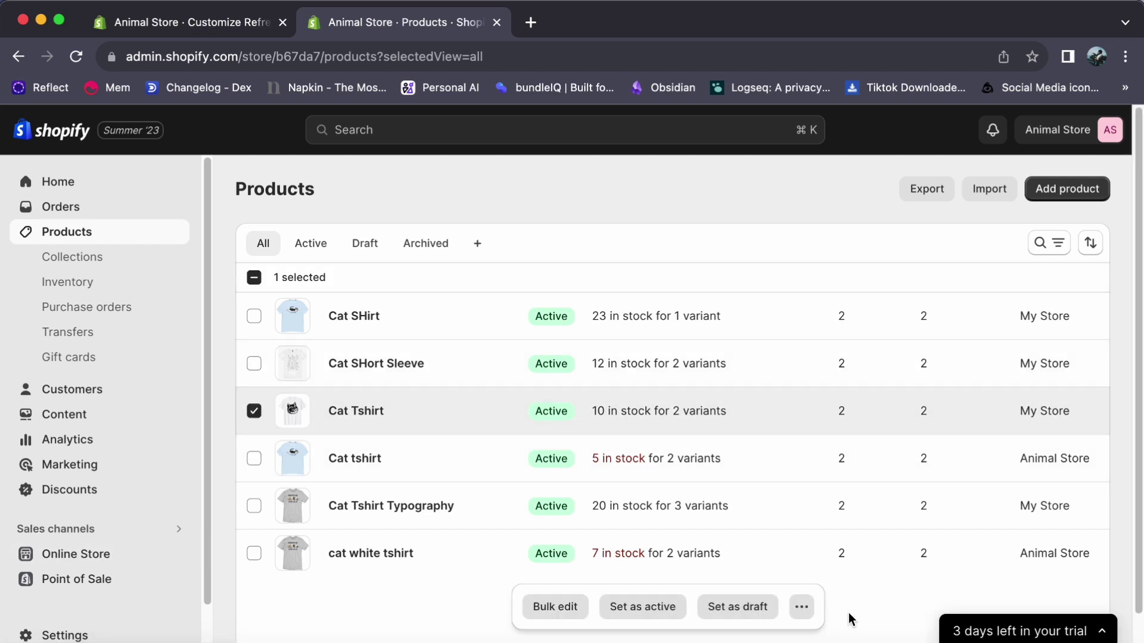
click(801, 606)
click(734, 538)
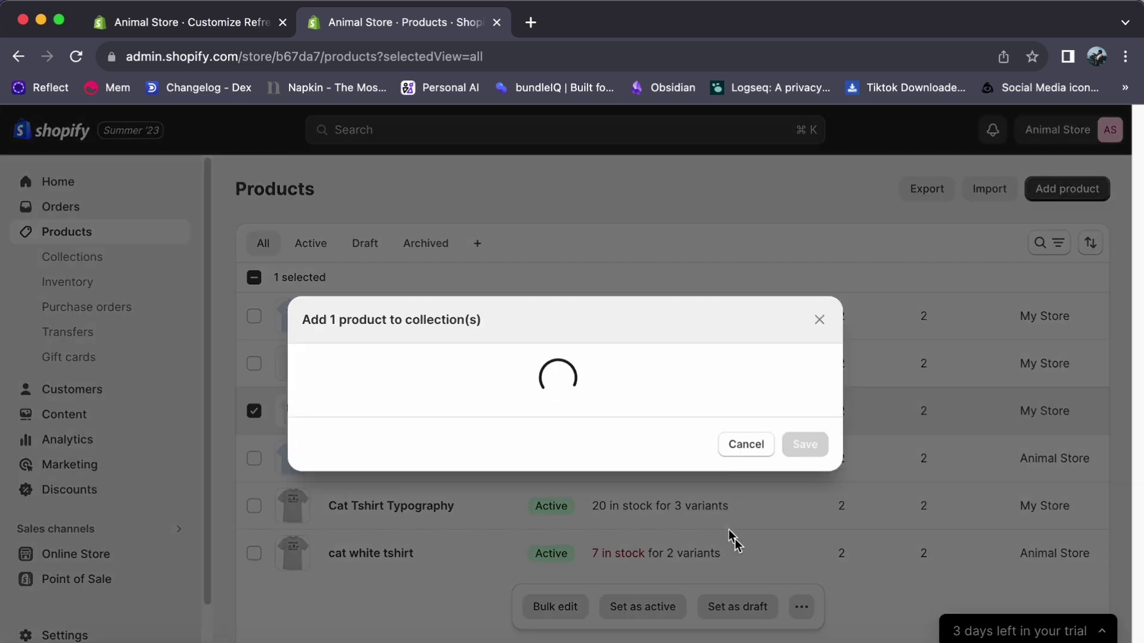
click(321, 394)
click(806, 500)
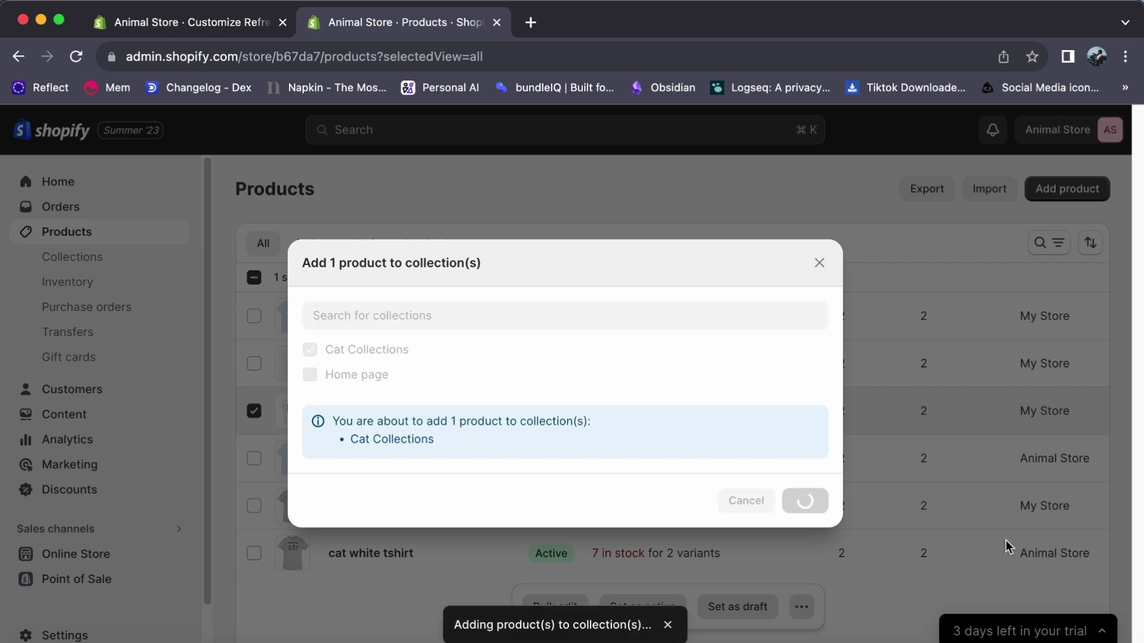
Step: Add Cat Tshirt Typography to Cat Collections
click(254, 506)
click(801, 606)
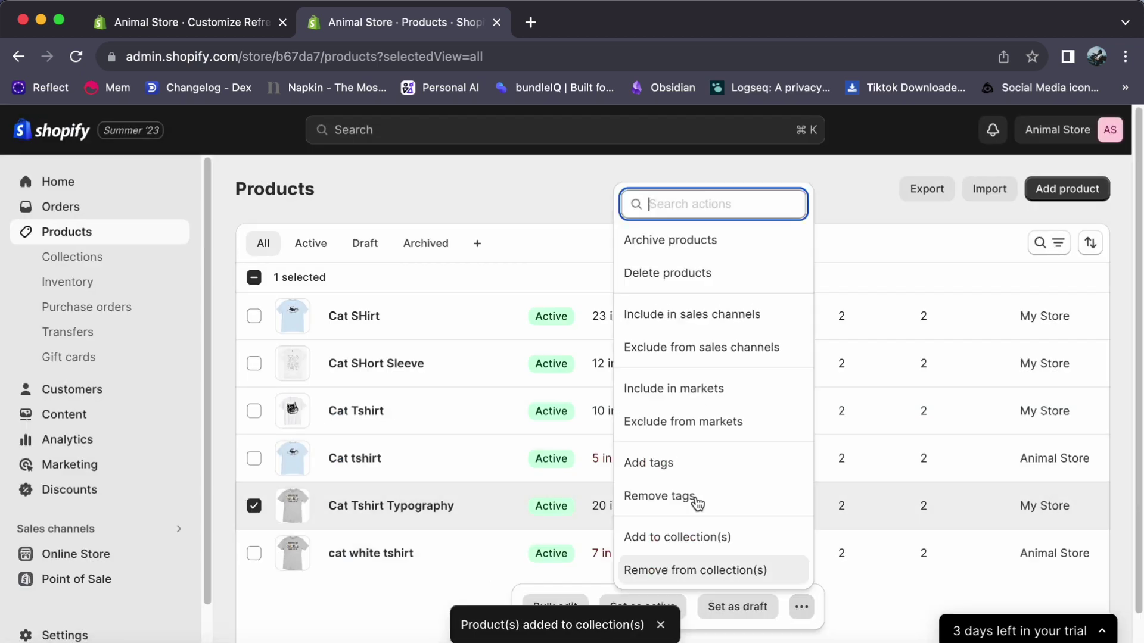
click(708, 539)
click(310, 385)
click(806, 501)
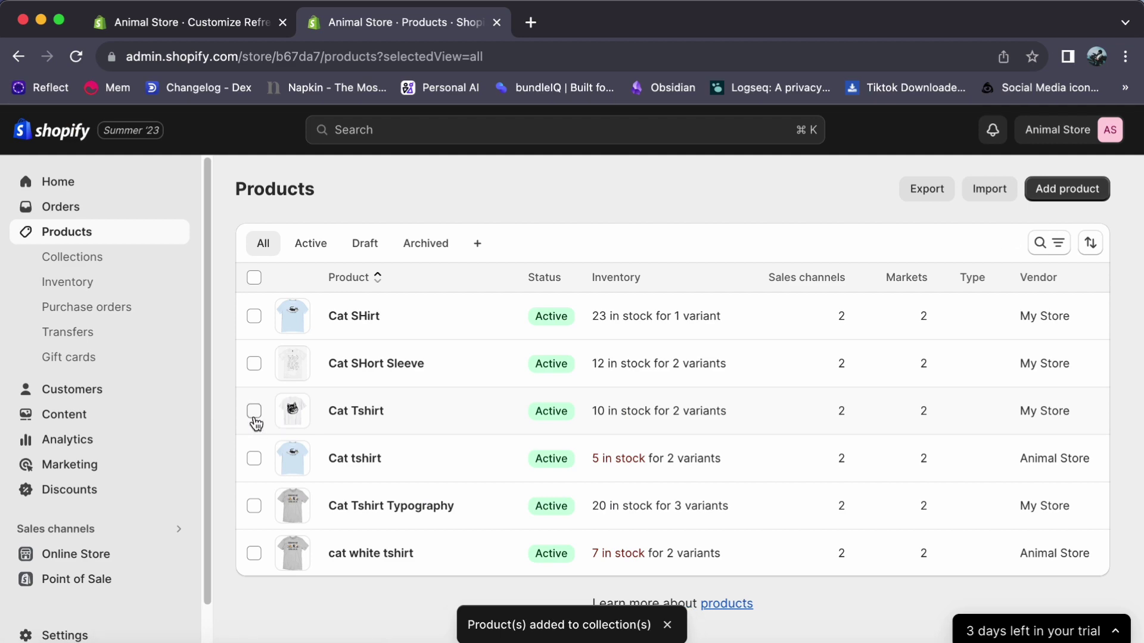
Step: Add Cat Tshirt to Cat Collections once more, then return to the theme editor
click(253, 411)
click(801, 607)
click(706, 539)
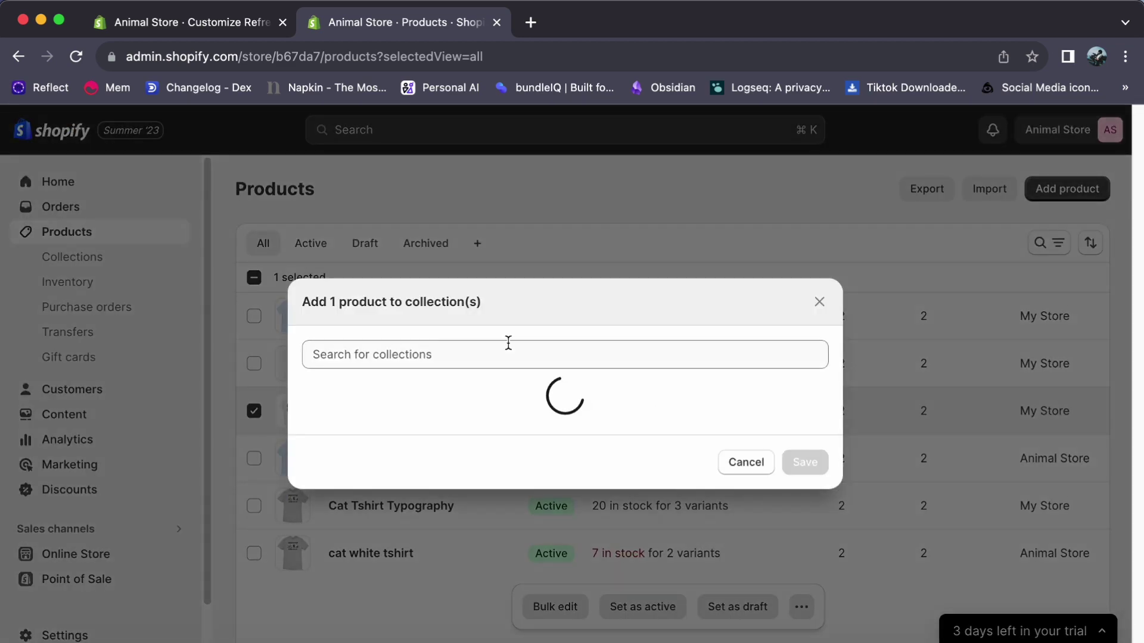
click(309, 385)
click(805, 502)
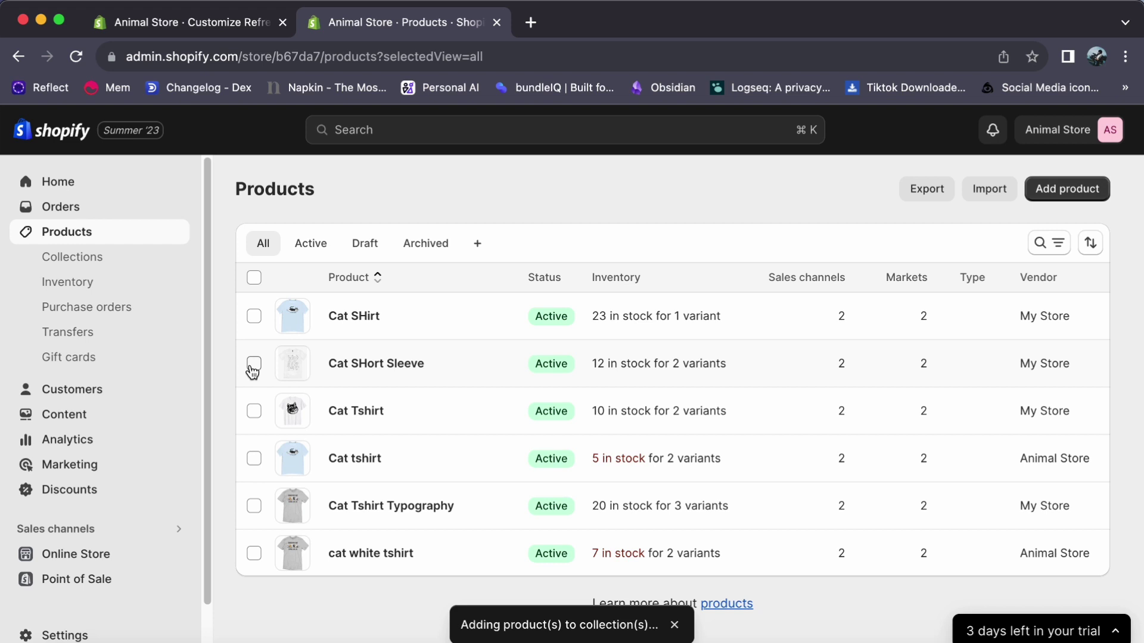
click(210, 24)
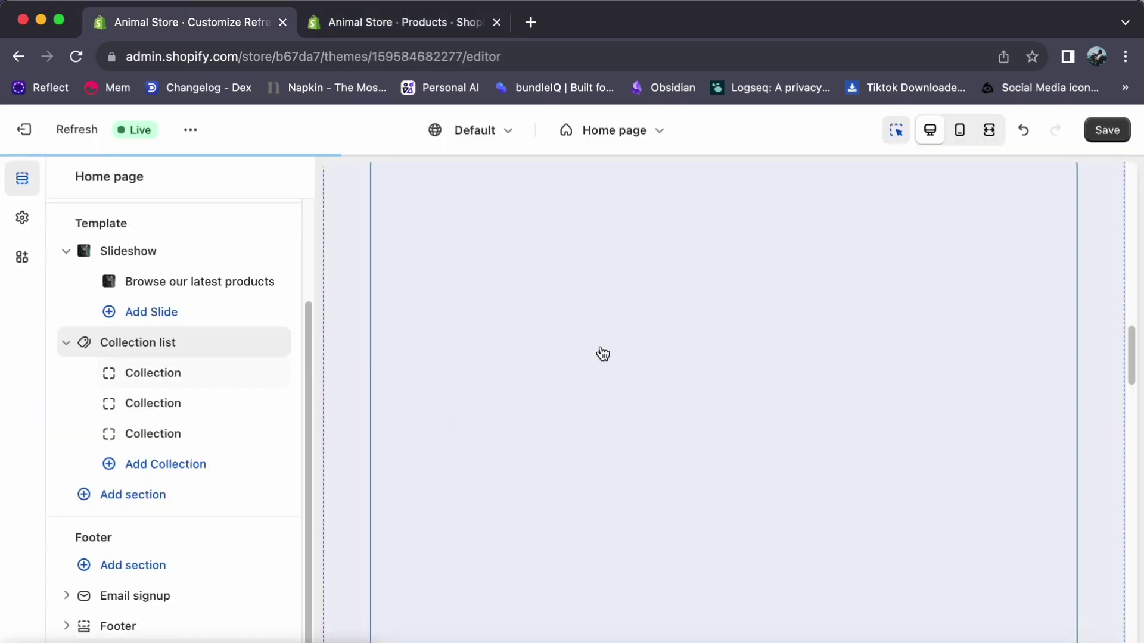
Step: Set the first collection card on the home page to Cat Collections
mouse_move(132, 386)
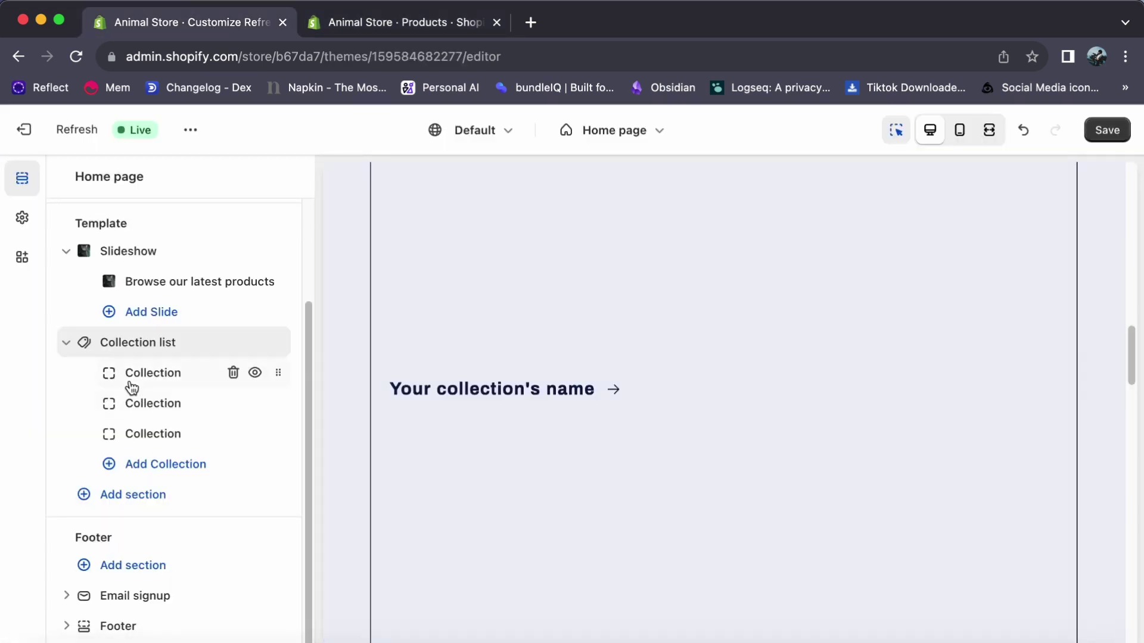
click(132, 386)
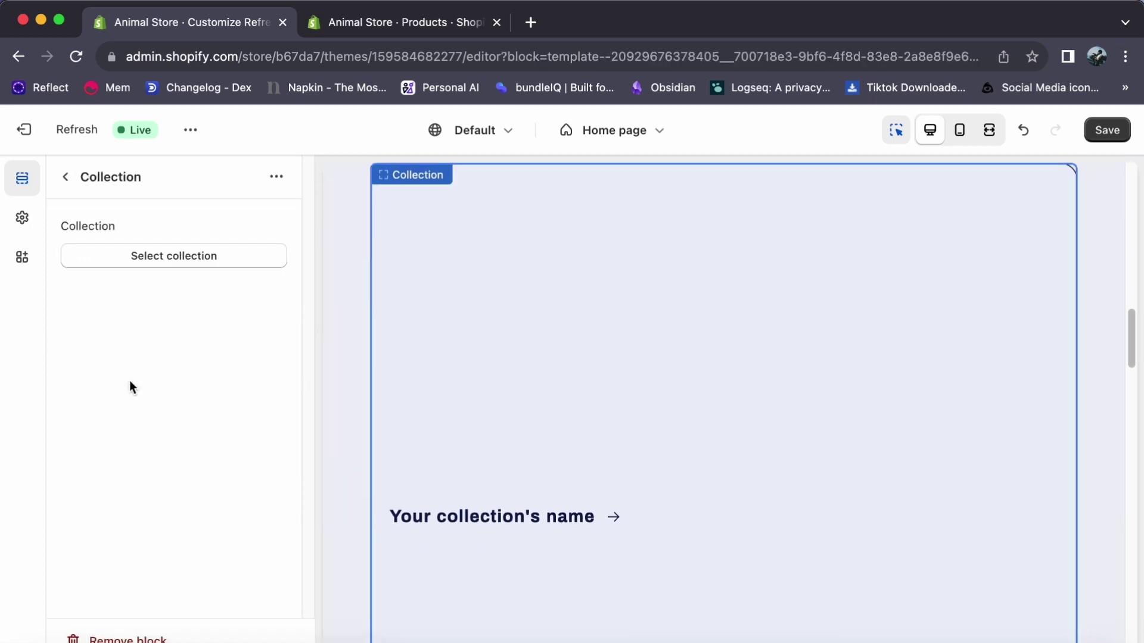
click(189, 255)
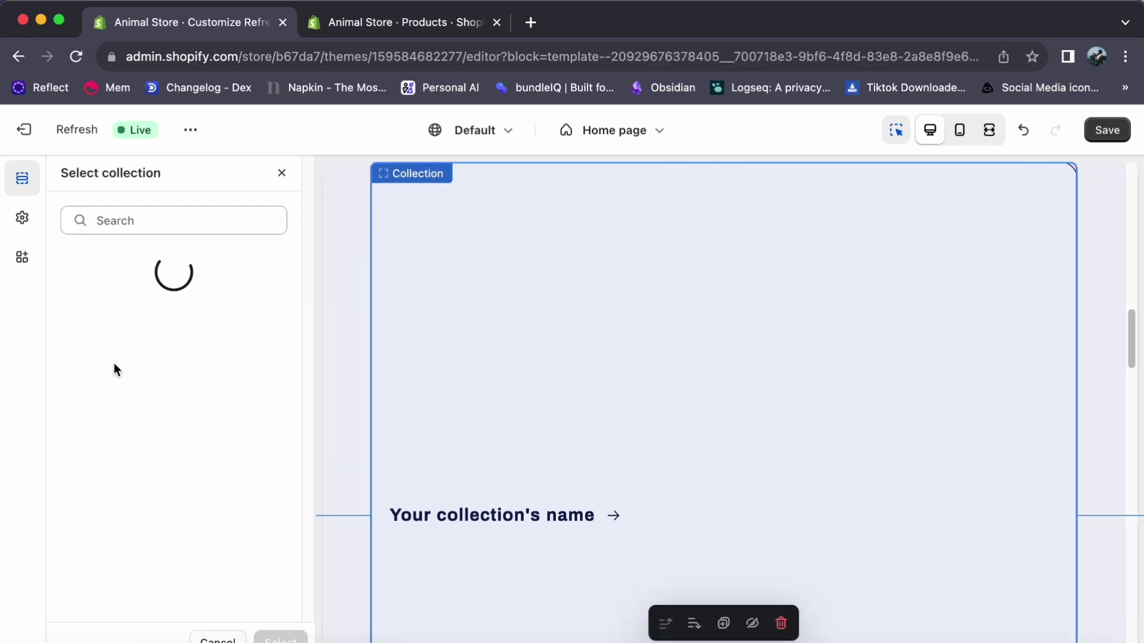
click(159, 320)
click(280, 637)
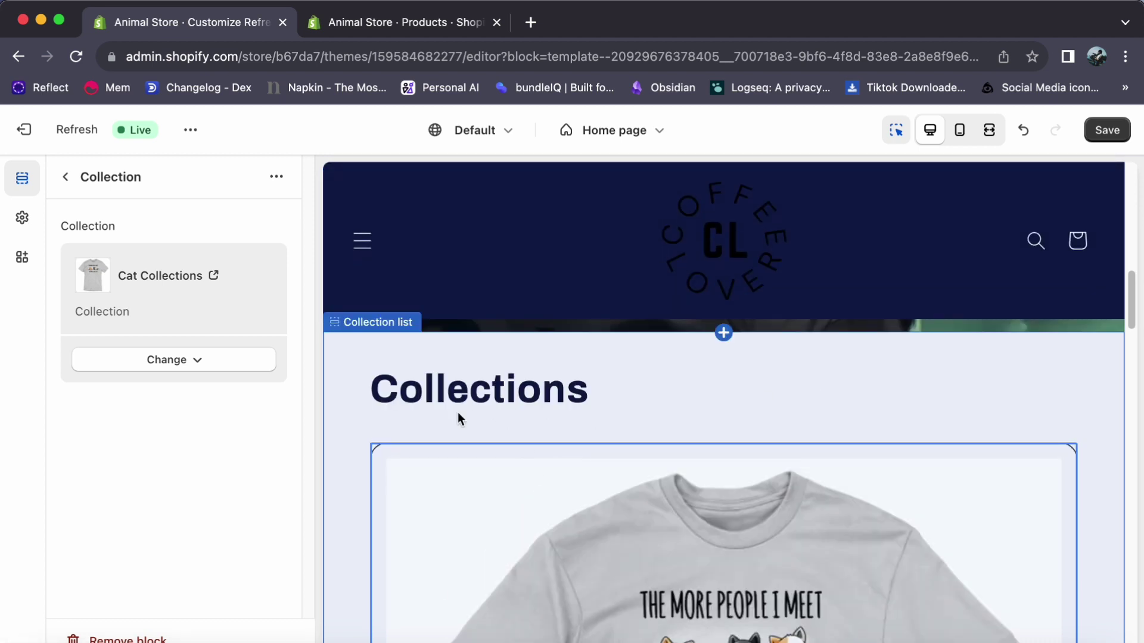
Step: Preview the home page at phone size, then fullscreen, and follow the Cat Collections card
scroll(669, 423, down, 10)
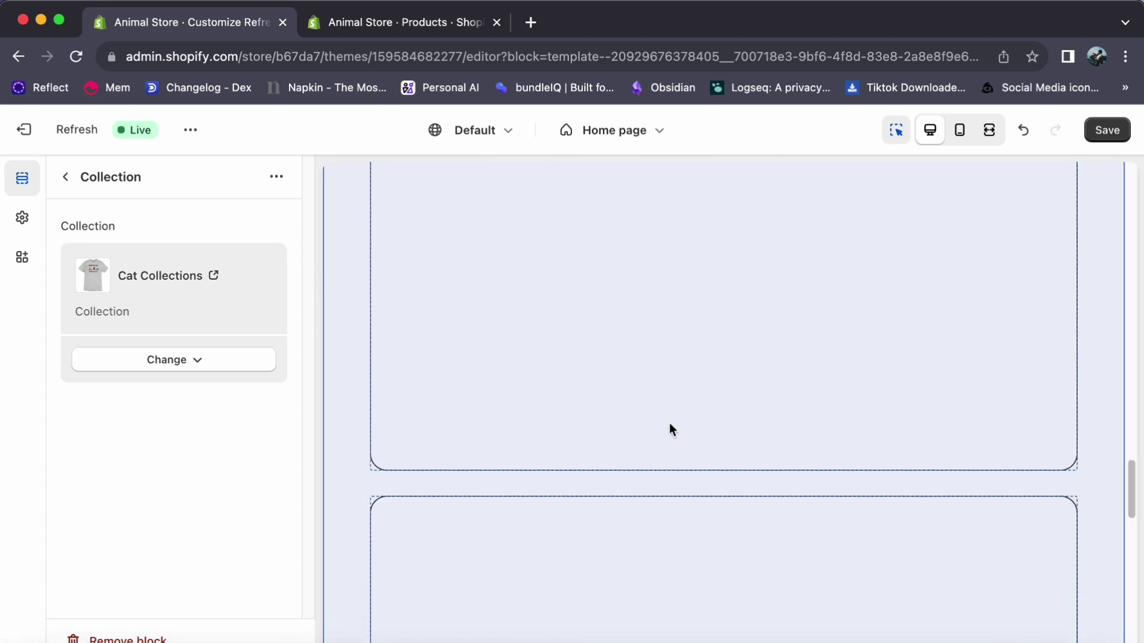
scroll(670, 424, up, 5)
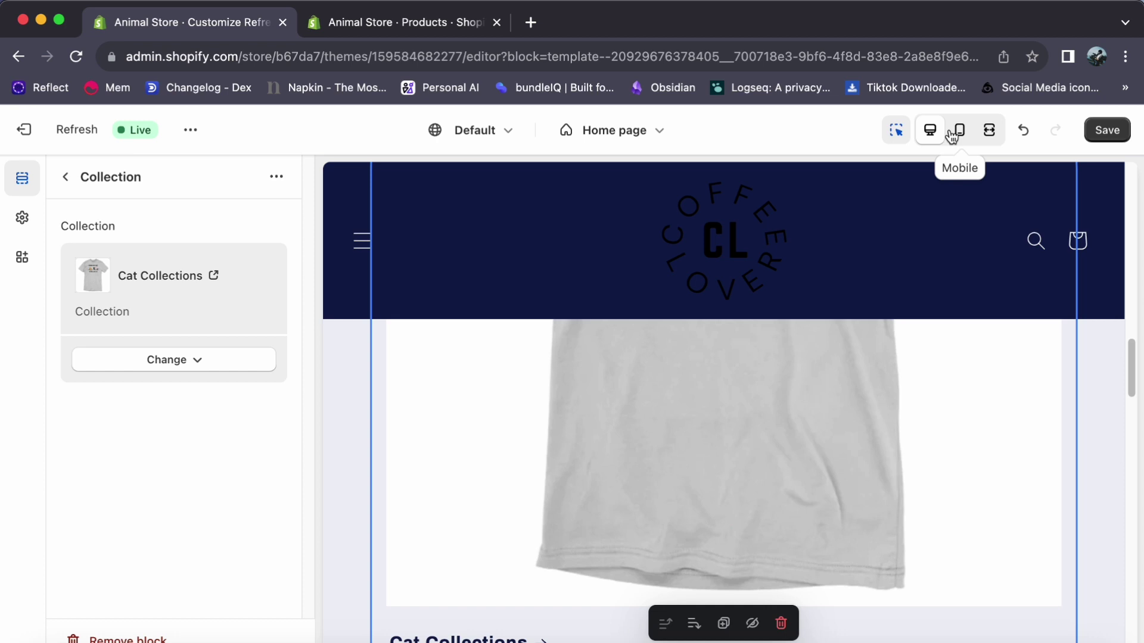
click(951, 136)
click(987, 131)
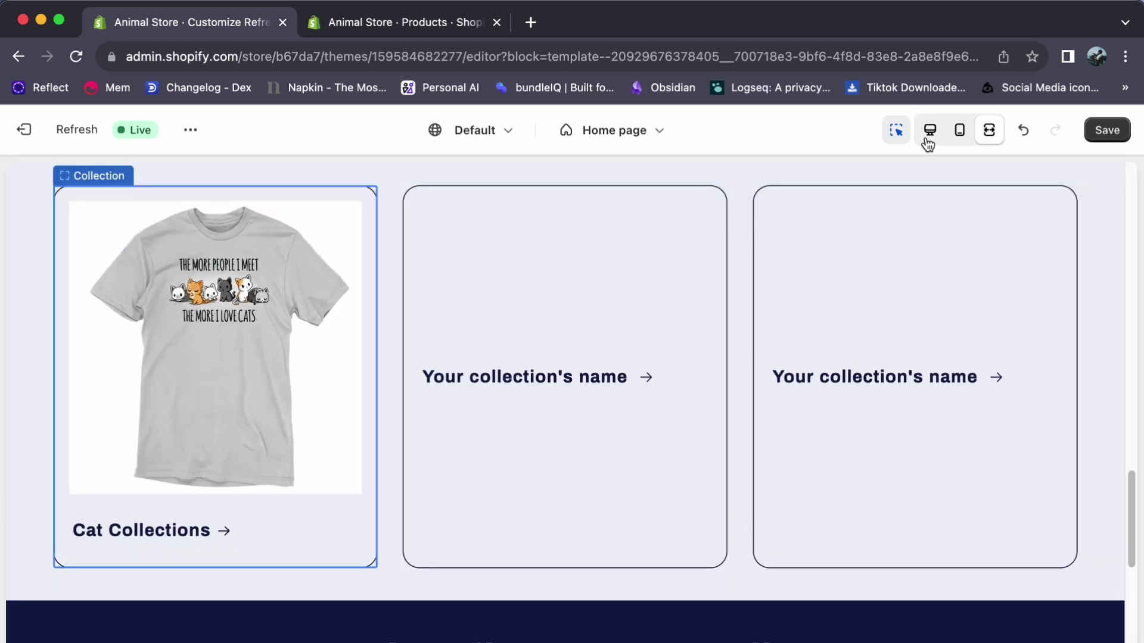
click(139, 556)
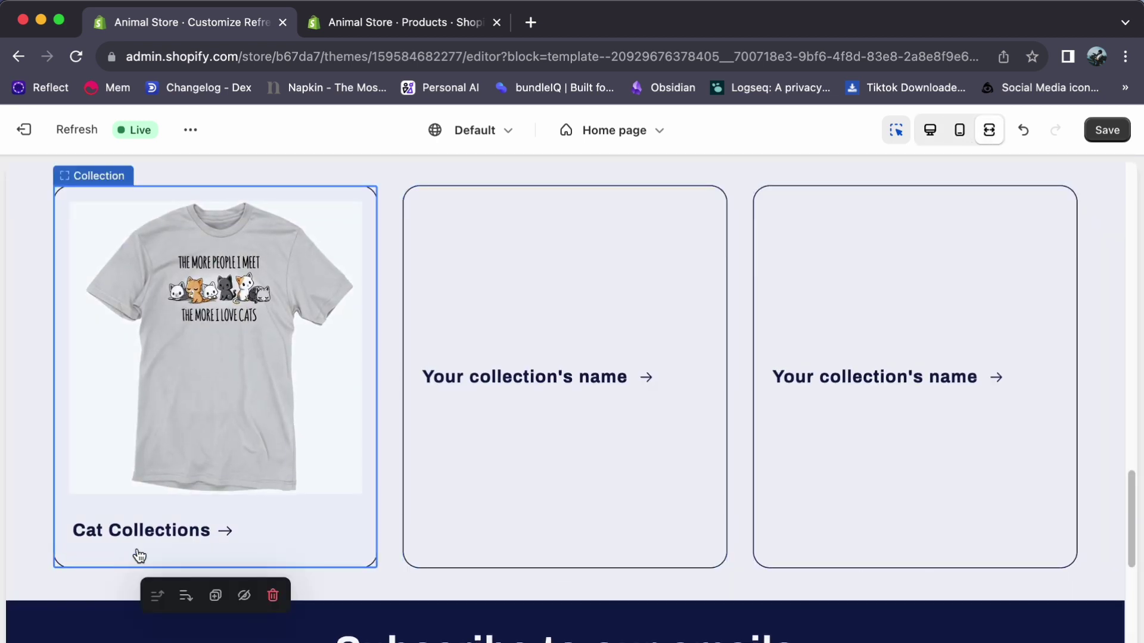
Step: Open the Cat Collections page and check its three cat t-shirts
click(217, 536)
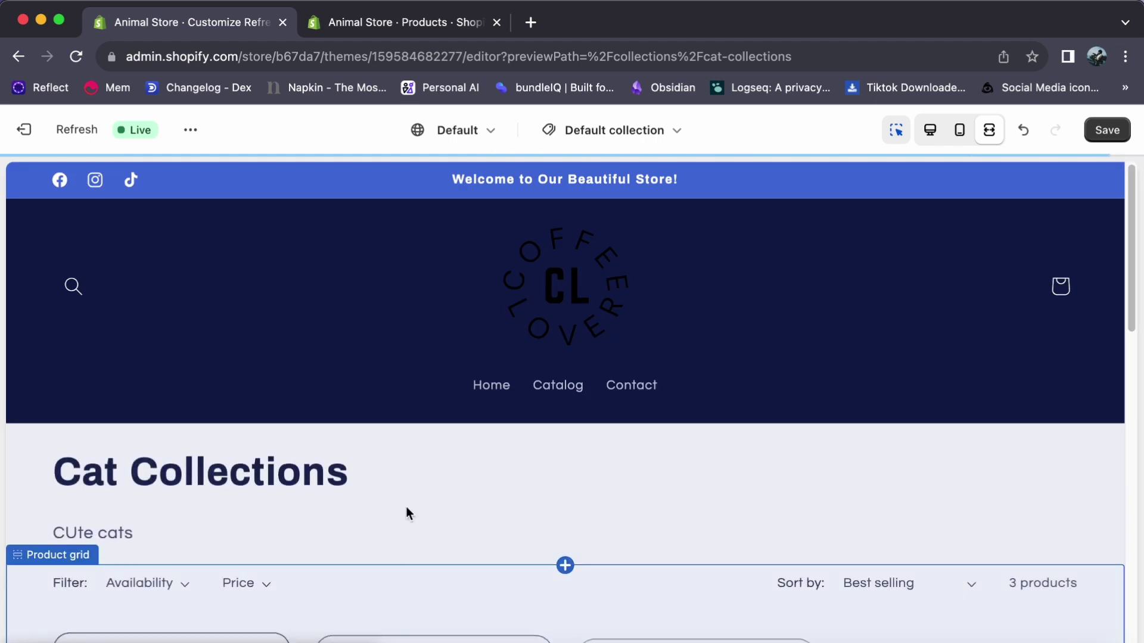
scroll(456, 409, down, 10)
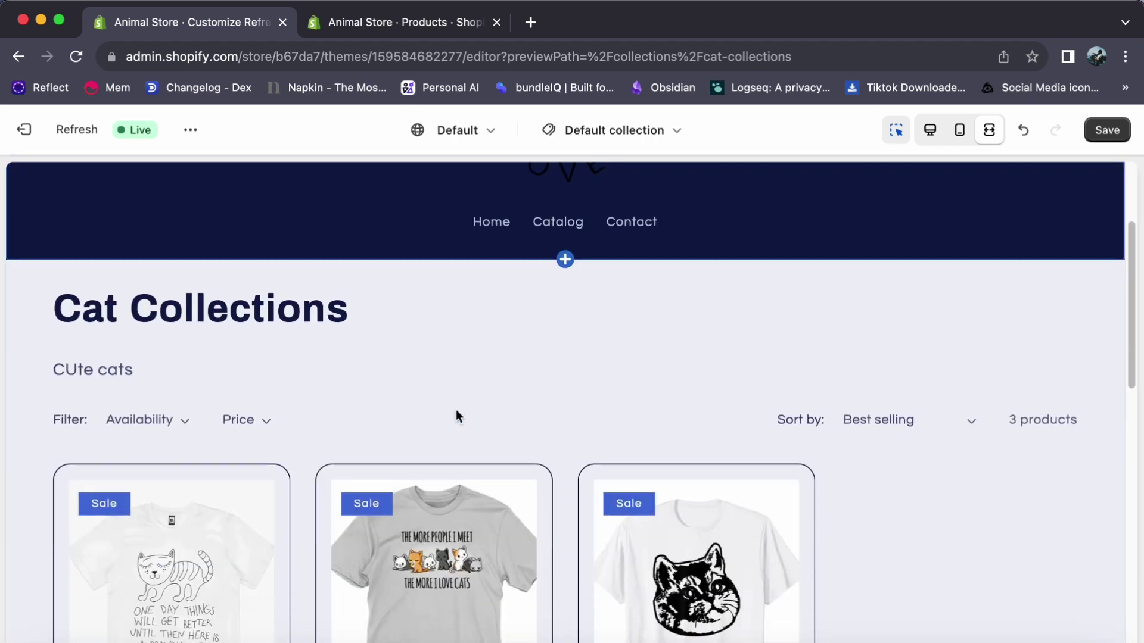
scroll(453, 411, up, 5)
scroll(453, 411, down, 5)
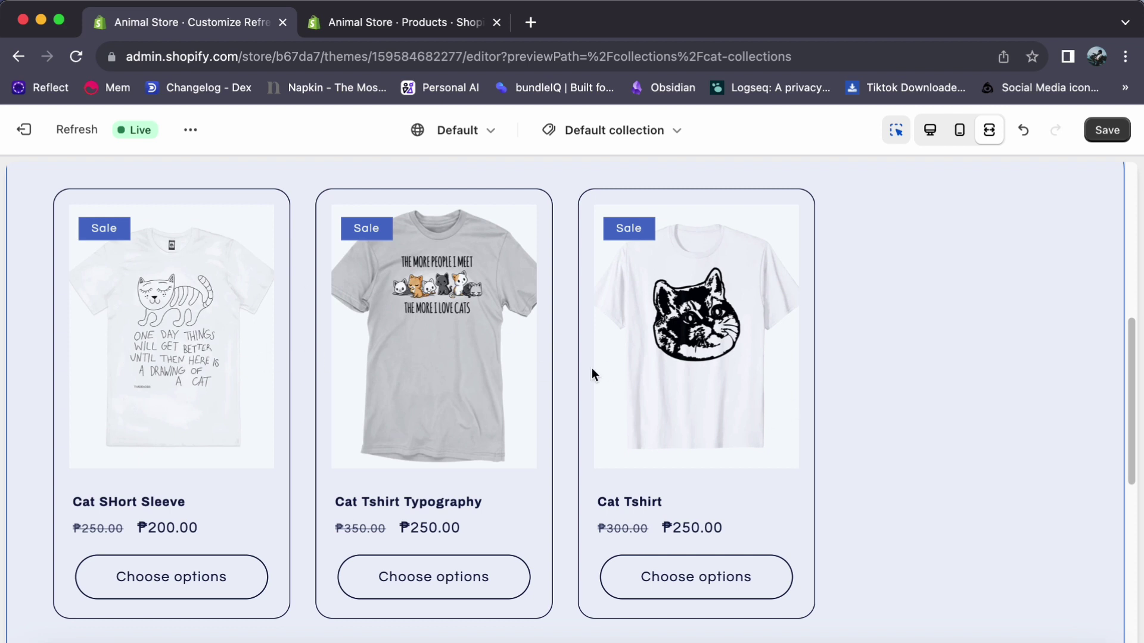
scroll(487, 417, up, 3)
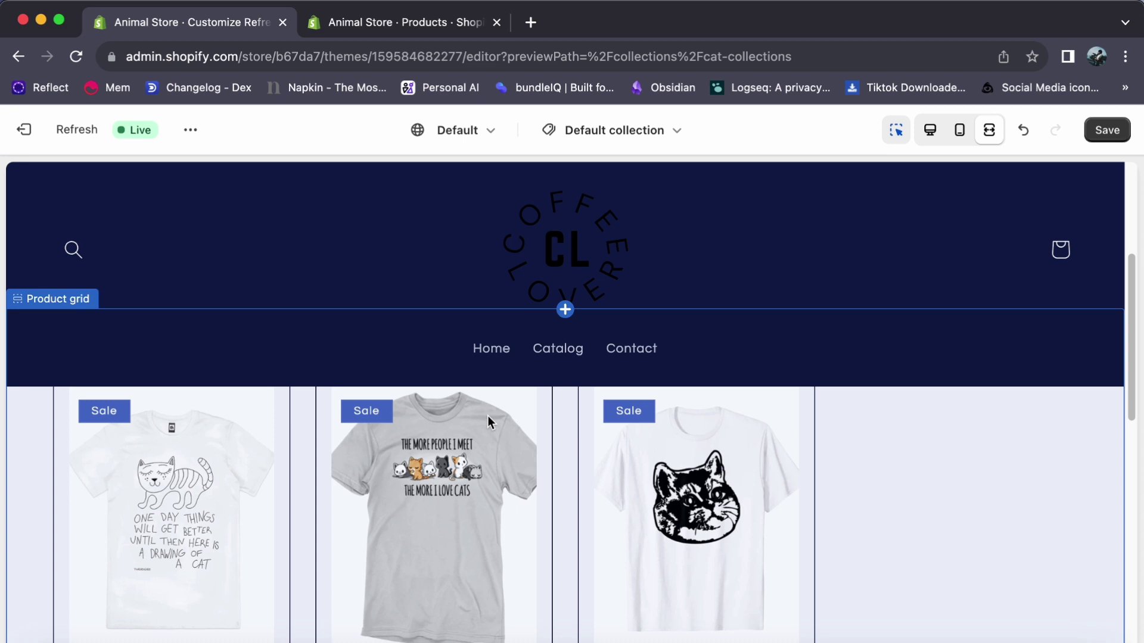
scroll(131, 369, up, 5)
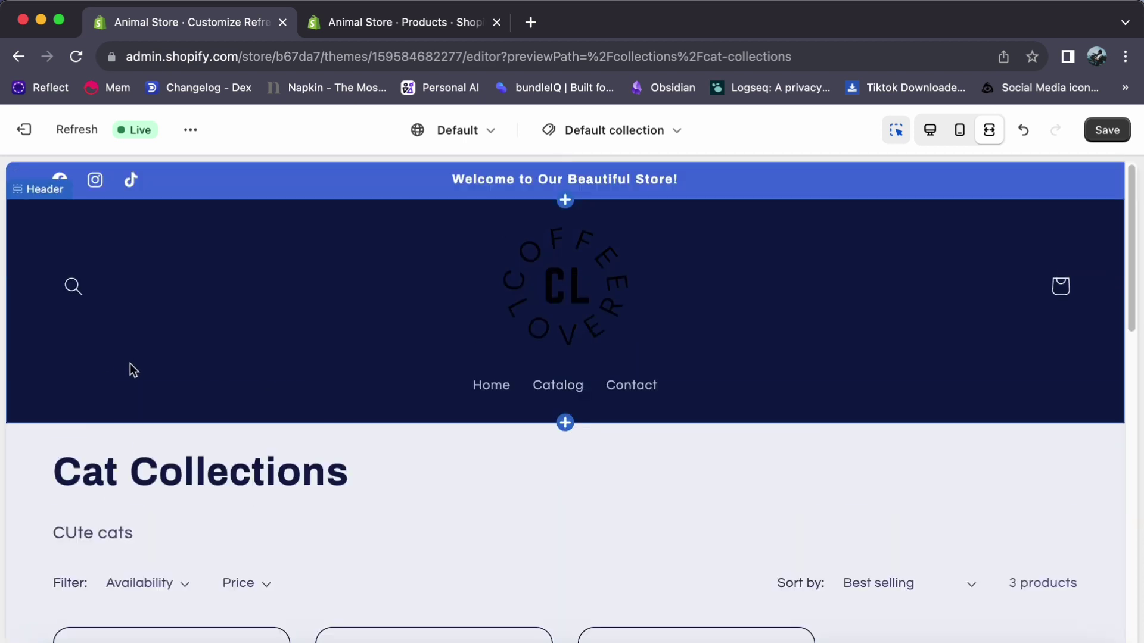
Step: Return the preview to the home page and scroll to its Collections section
click(482, 391)
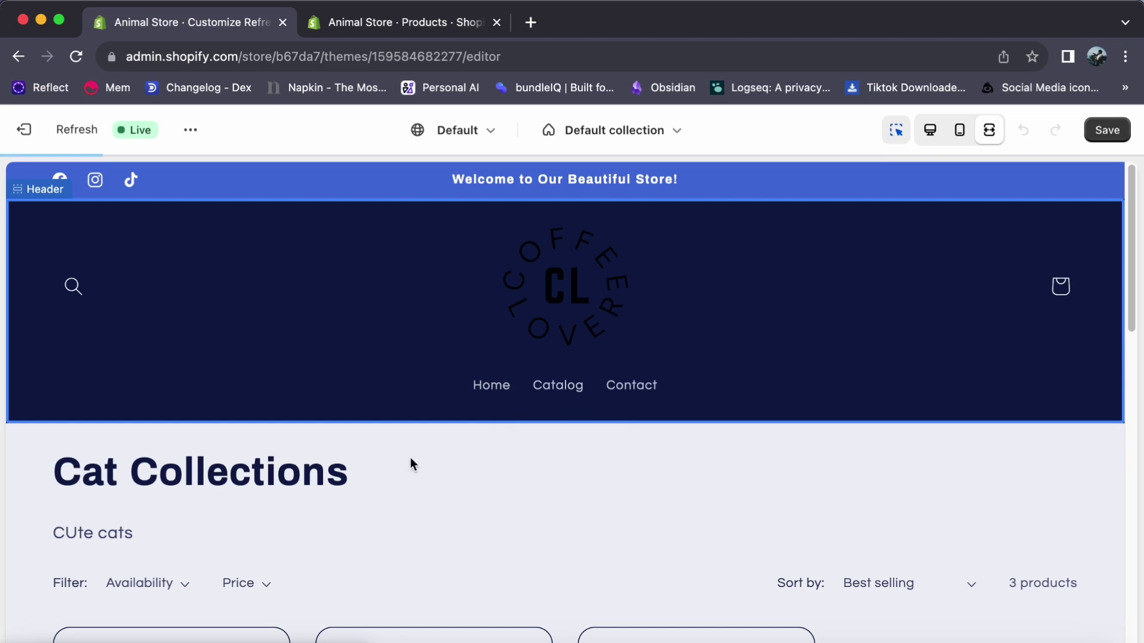
scroll(799, 318, down, 5)
scroll(796, 321, down, 10)
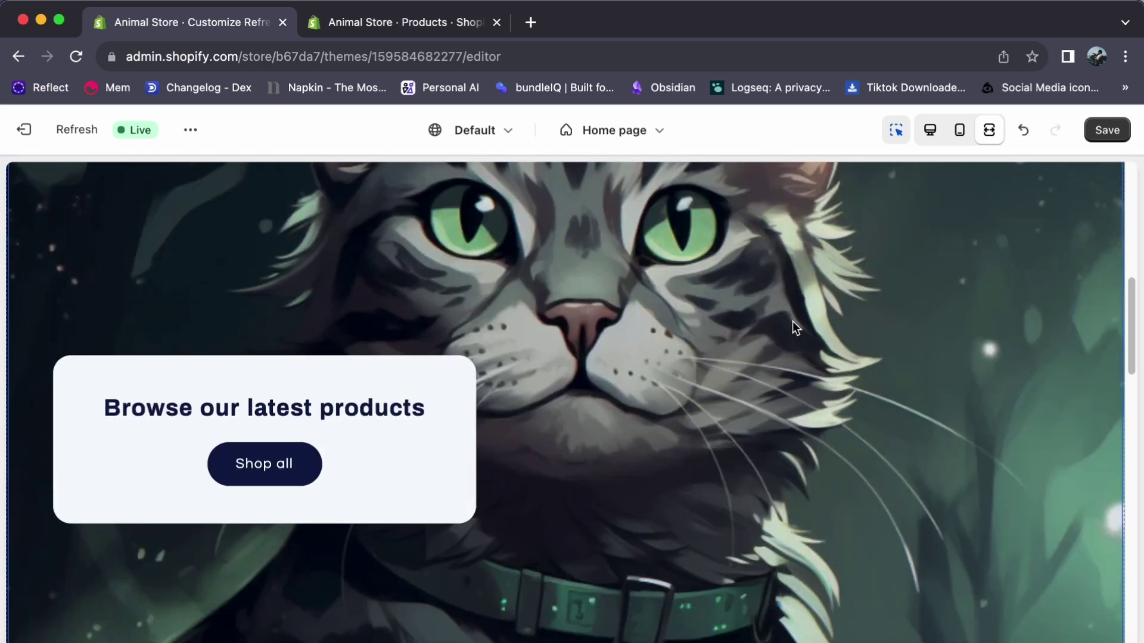
scroll(791, 324, down, 3)
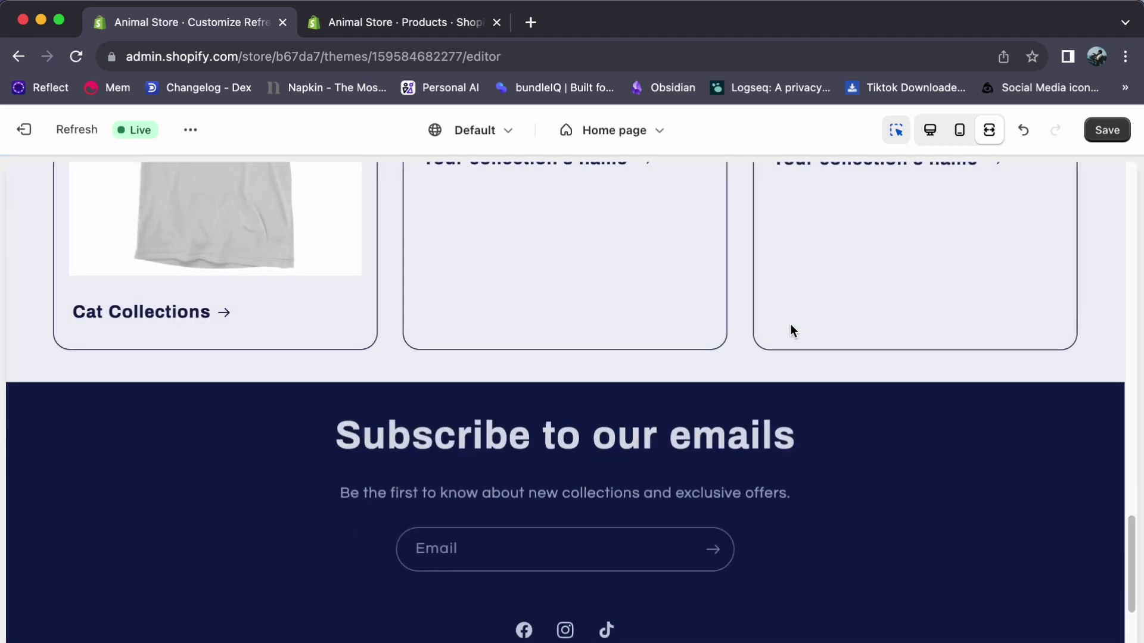
scroll(791, 324, up, 3)
scroll(477, 371, up, 3)
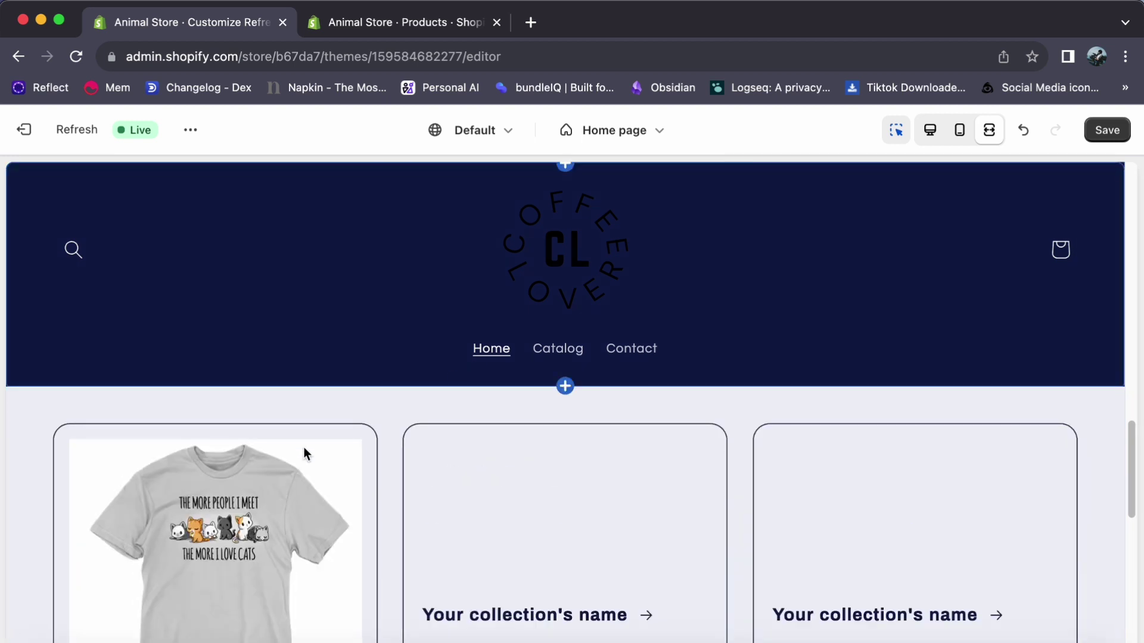
scroll(306, 450, down, 2)
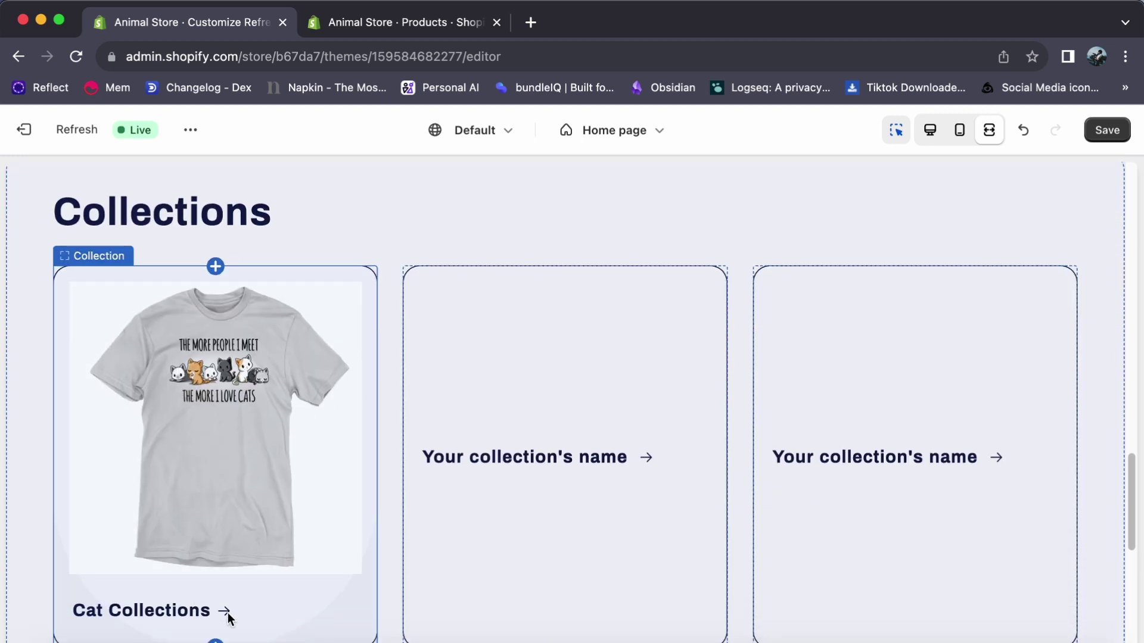